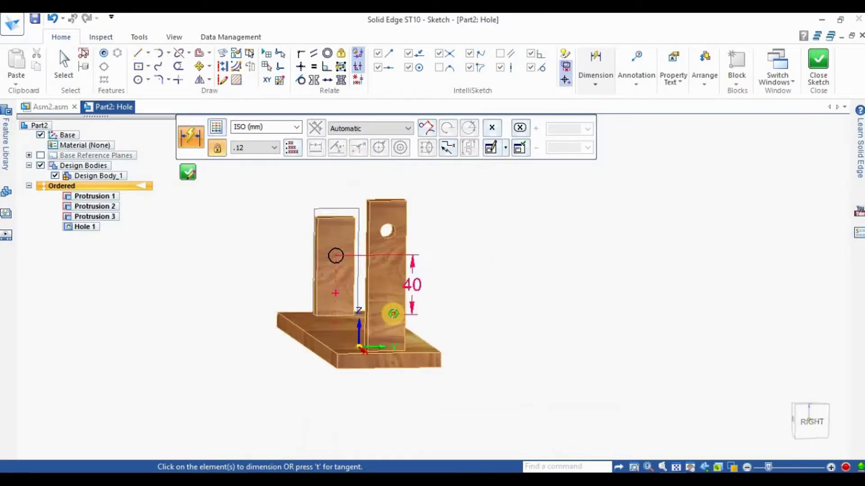
Close the hole sketch and finish the hole through the shorter upright
click(823, 69)
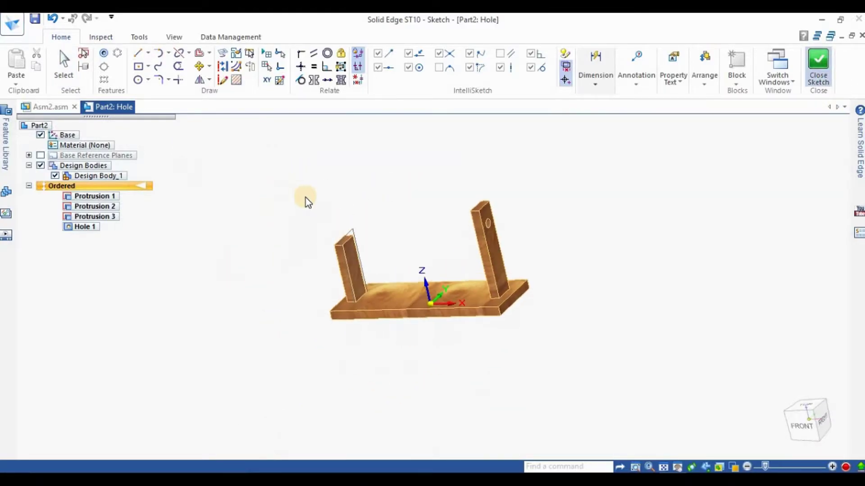
click(321, 128)
click(320, 129)
scroll(357, 255, up, 3)
Start a Round feature for the base plate's corner edges
click(373, 84)
click(399, 84)
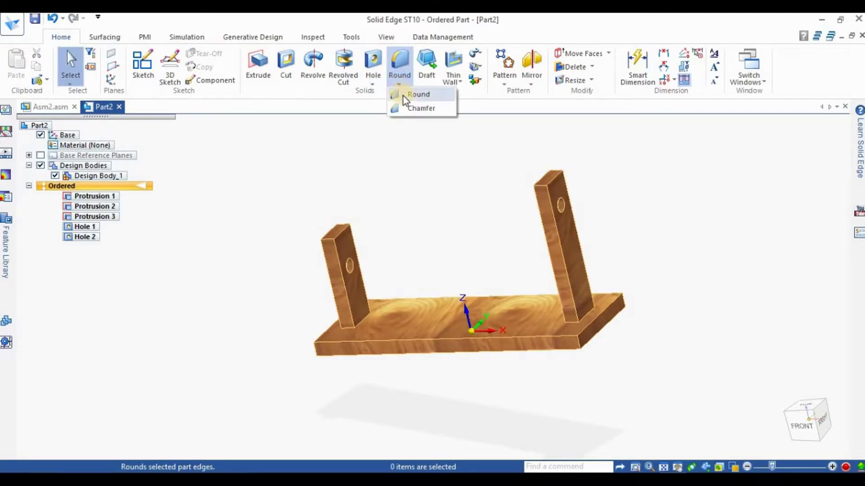
click(404, 95)
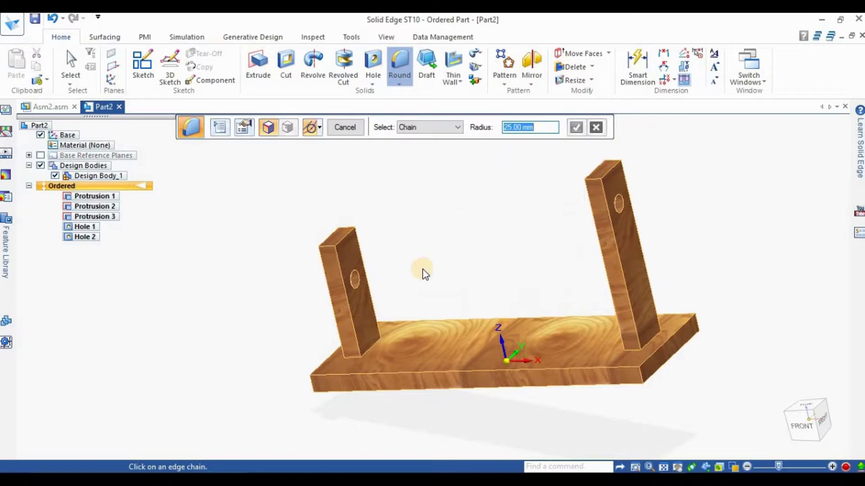
click(313, 386)
middle_drag(317, 342, 295, 291)
click(271, 260)
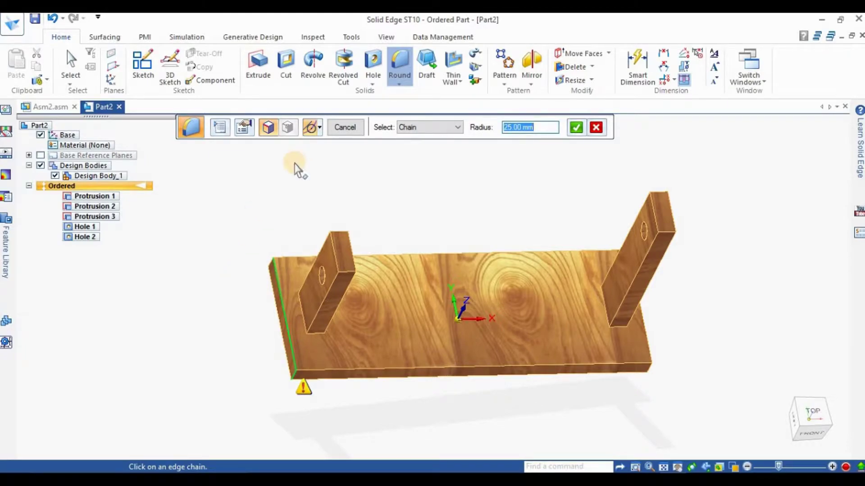
click(345, 127)
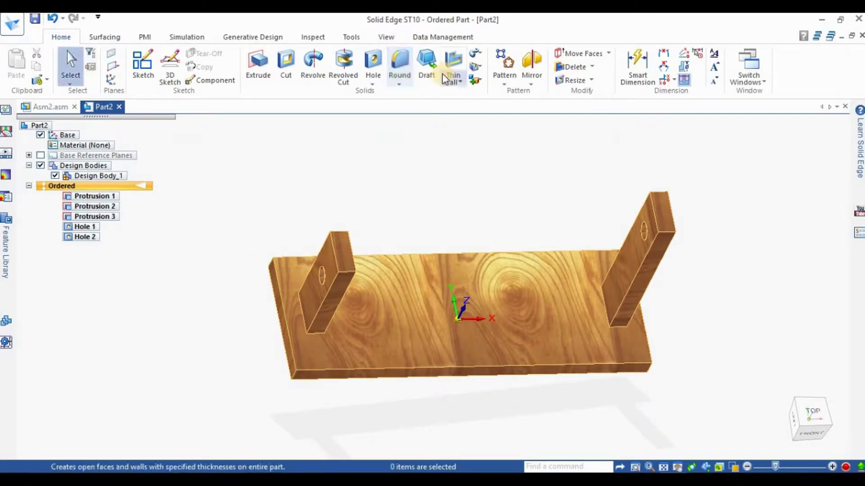
Round the four vertical corner edges of the base plate with a 25 mm radius and finish the feature
click(268, 264)
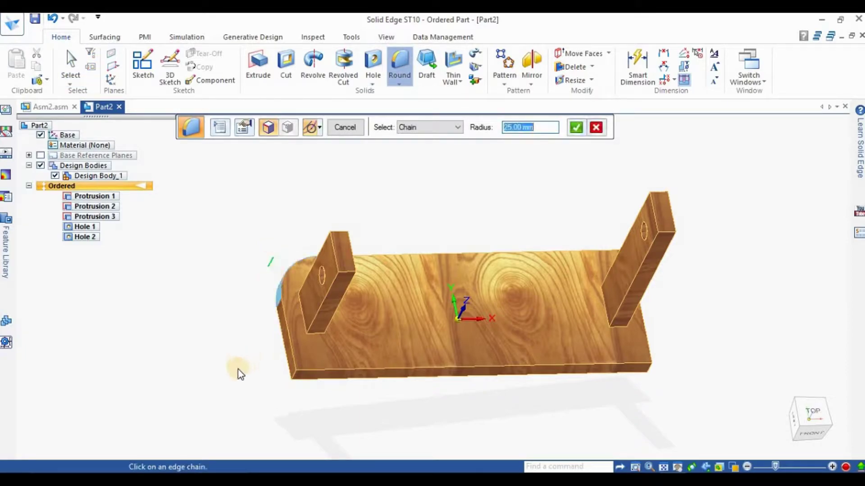
click(296, 375)
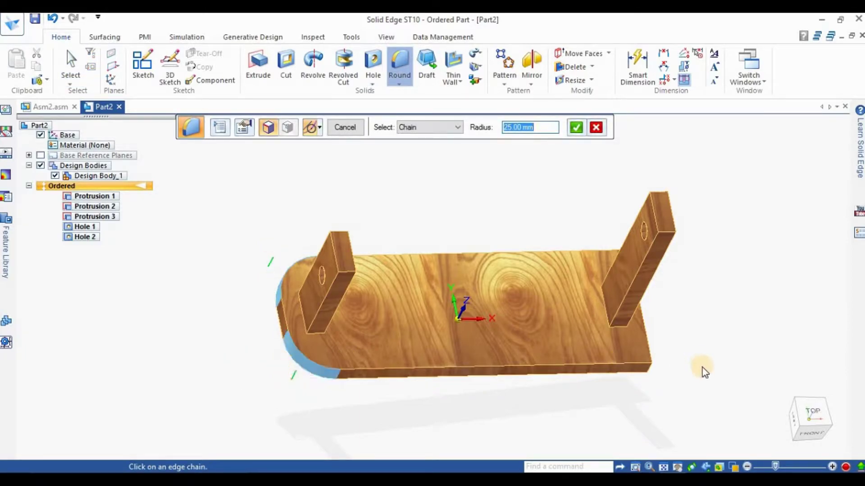
scroll(673, 375, up, 5)
click(588, 342)
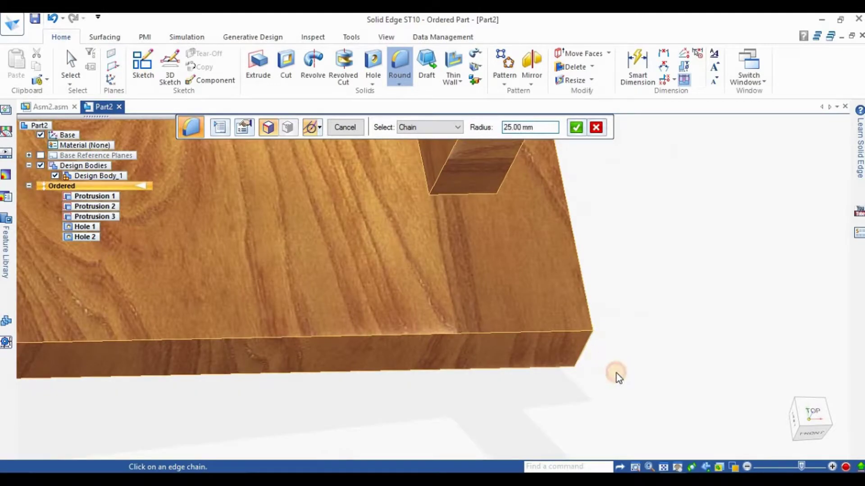
scroll(656, 372, down, 5)
middle_drag(628, 310, 563, 373)
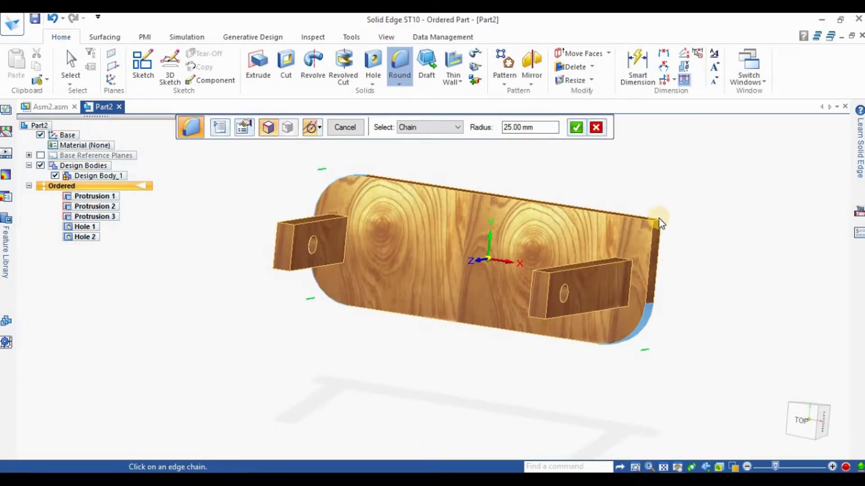
click(658, 223)
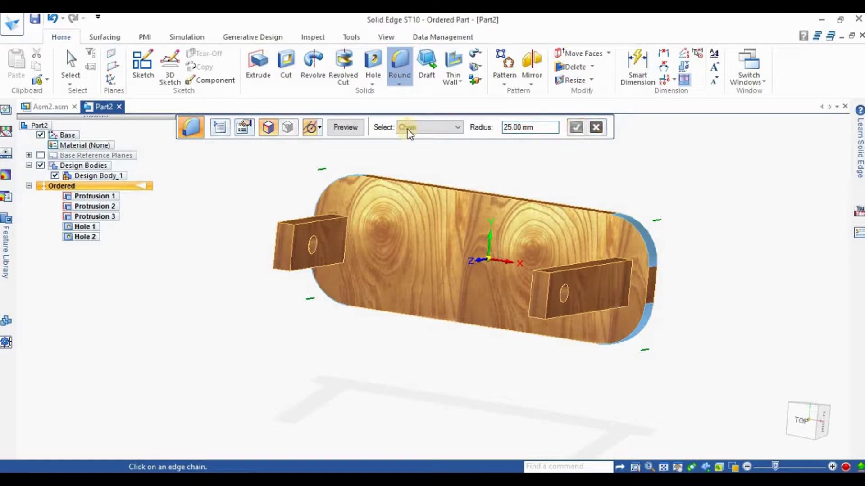
click(349, 127)
click(347, 128)
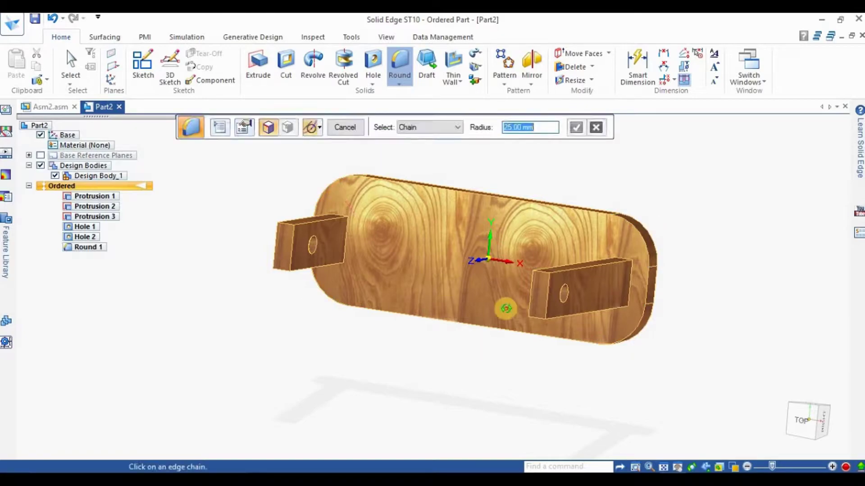
Round the top edges of both uprights with a 12.5 mm radius and leave the Round command
middle_drag(505, 305, 567, 186)
click(534, 128)
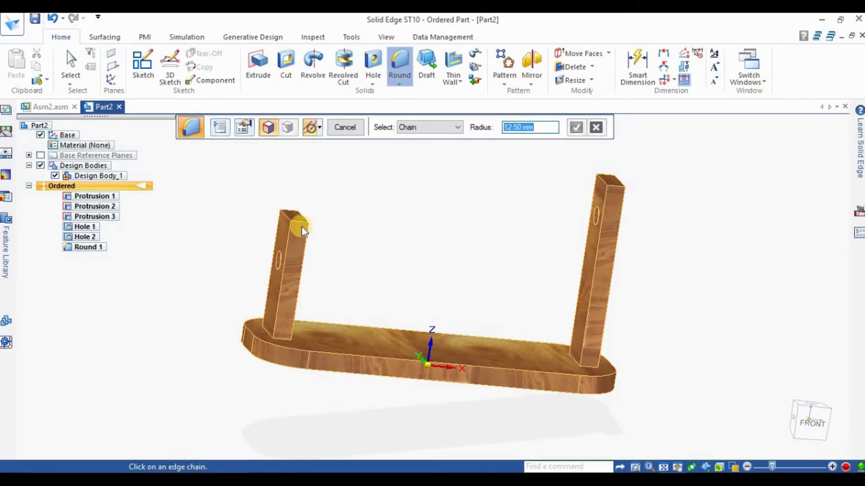
click(289, 210)
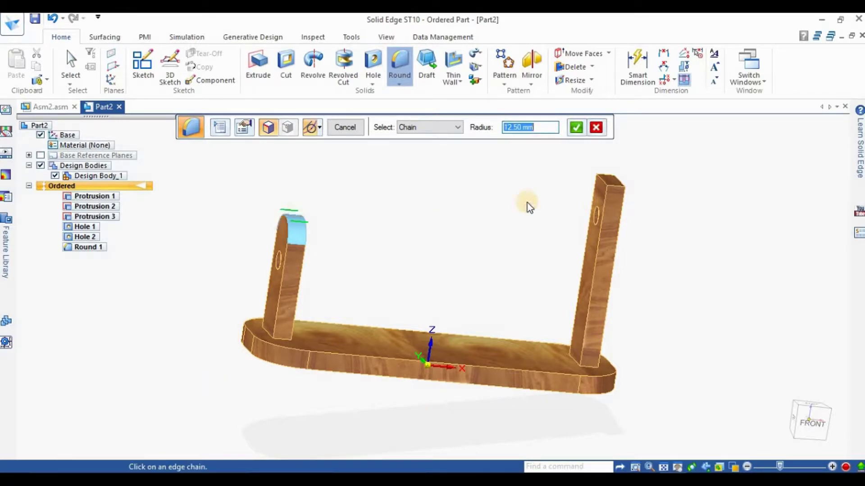
click(615, 185)
middle_drag(544, 199, 530, 230)
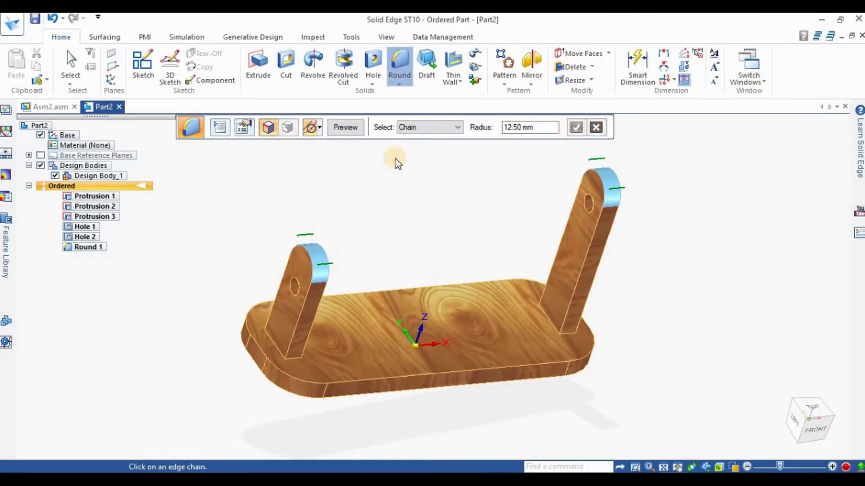
click(331, 128)
click(331, 128)
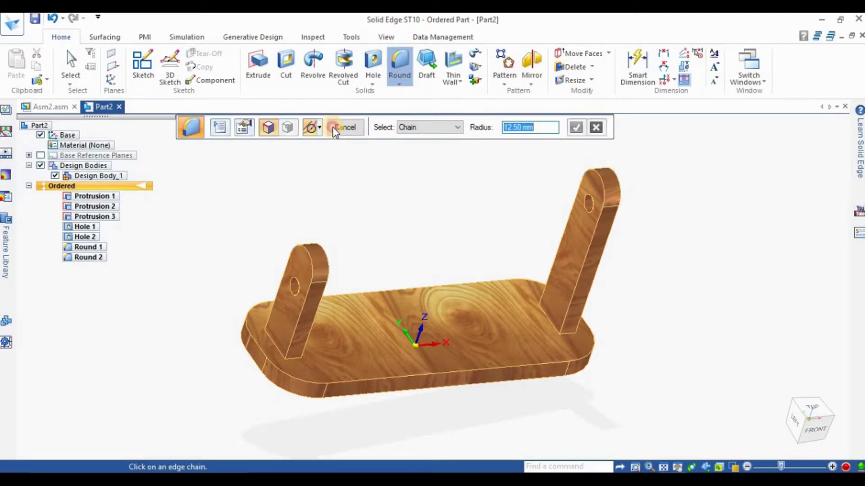
right_click(365, 191)
Hide the base coordinate system and show the finished base part in isometric view
middle_drag(365, 191, 387, 177)
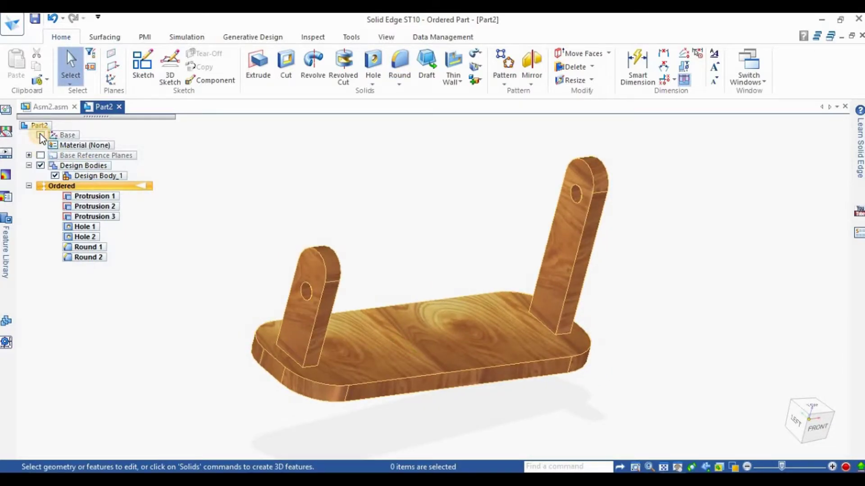
key(ctrl+i)
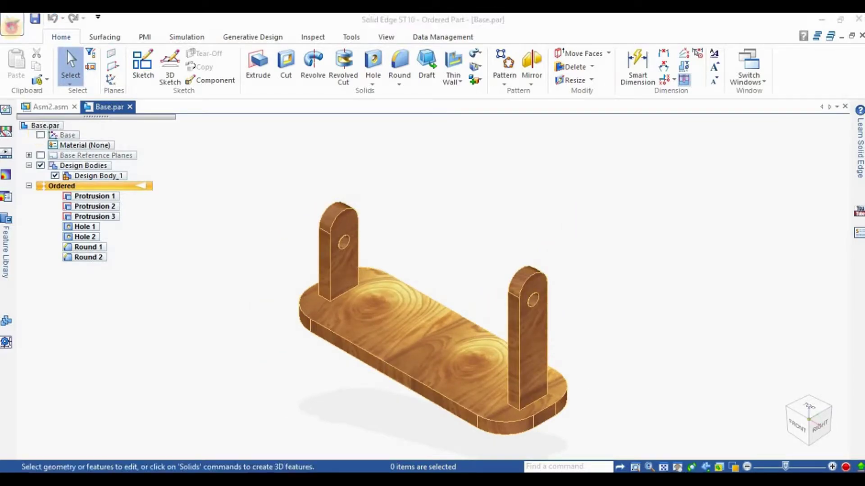
Create a new part document and switch it to ordered modeling
click(12, 24)
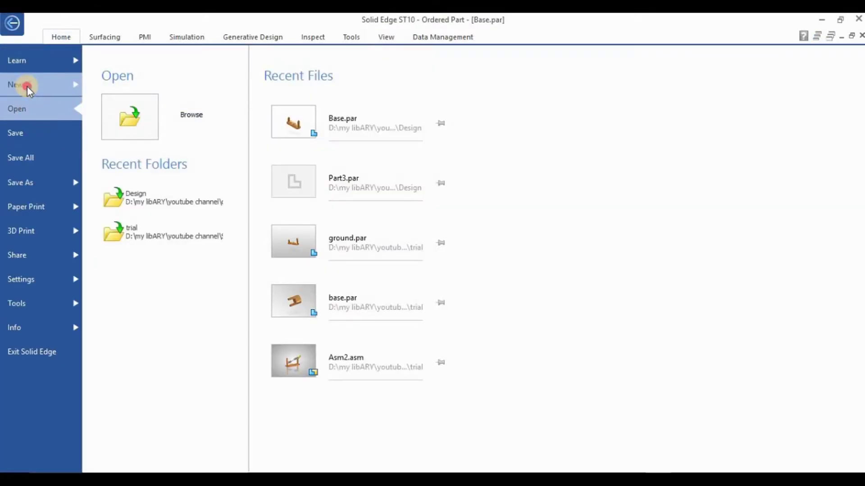
click(27, 85)
click(164, 142)
double_click(490, 180)
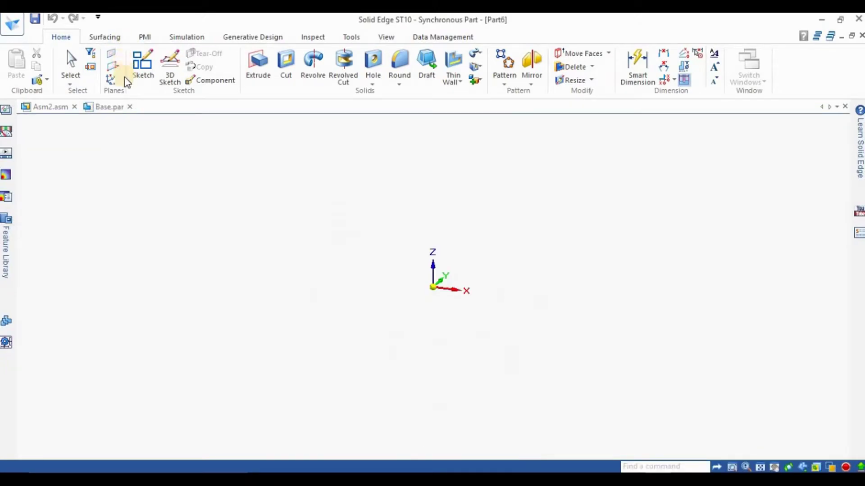
click(31, 67)
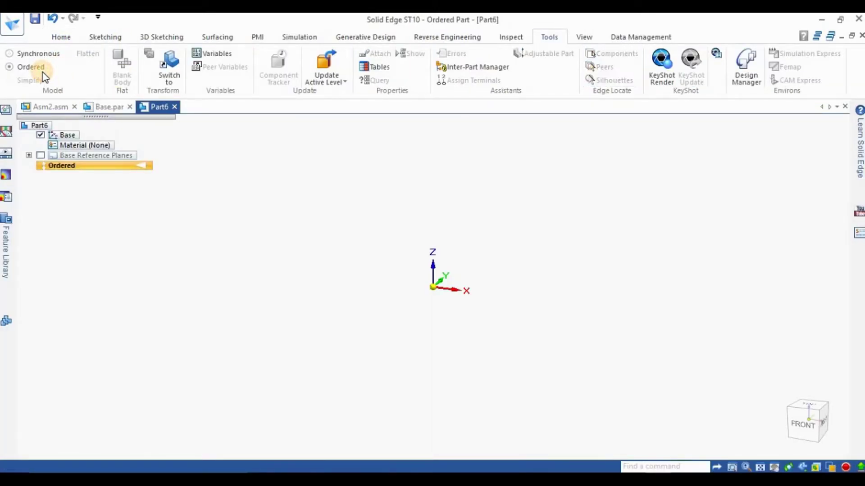
Start an extrusion on the XY plane and sketch a circle about 98 mm in diameter centred on the origin
click(258, 54)
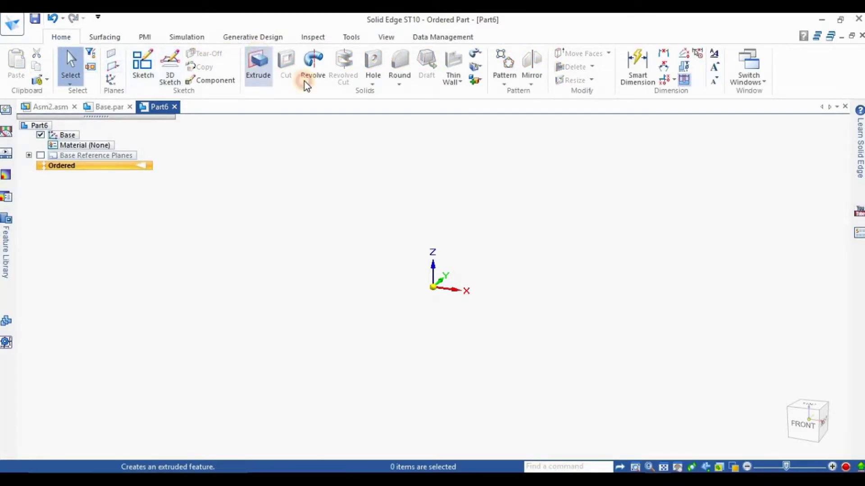
key(ctrl+t)
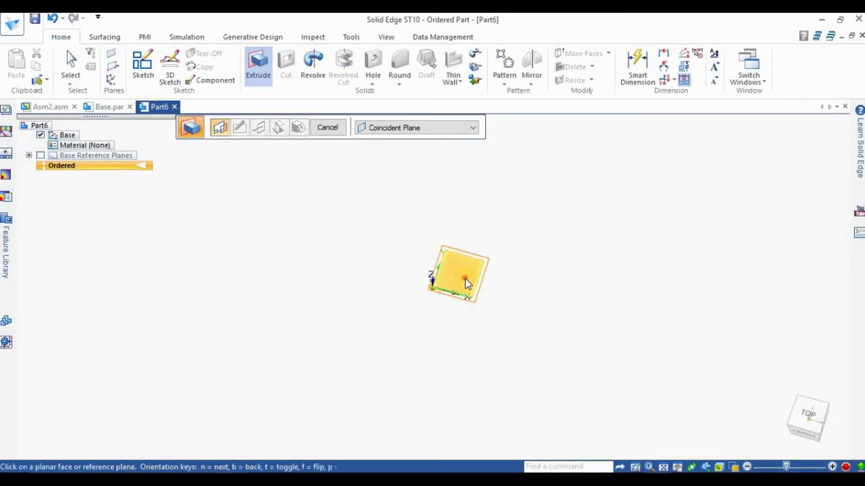
click(465, 278)
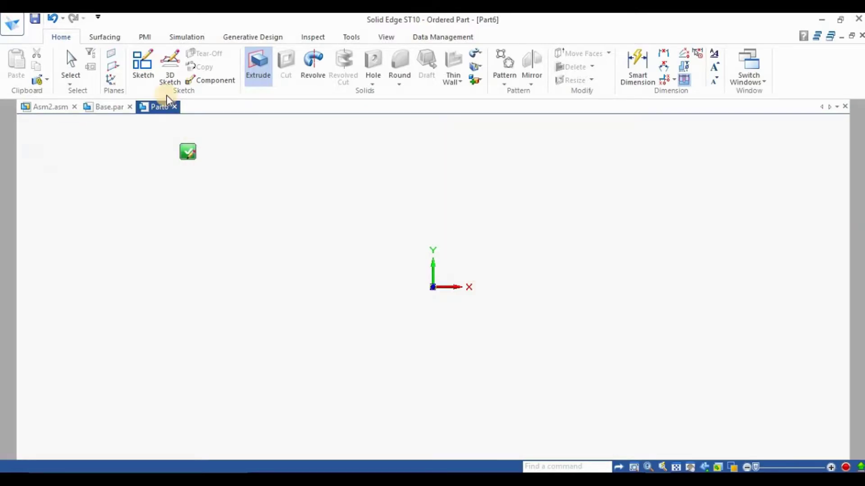
click(138, 80)
drag(432, 287, 361, 228)
Set the circle's diameter to 24 mm and close the sketch
click(595, 81)
click(606, 130)
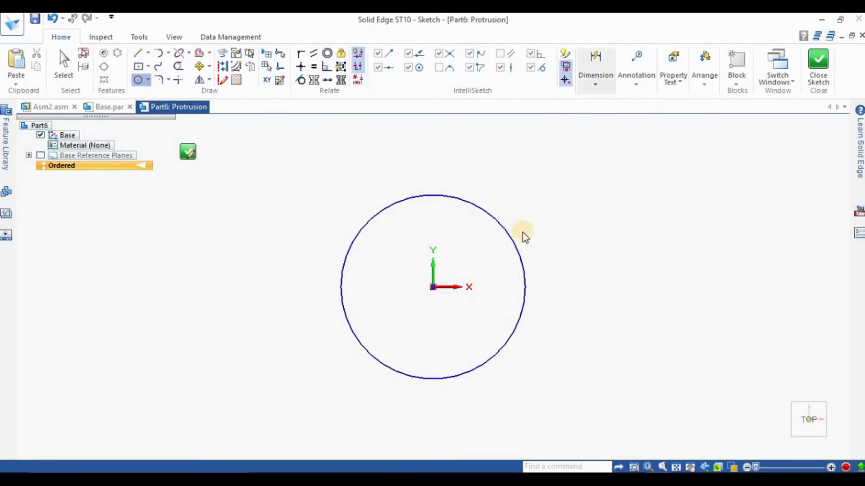
click(511, 234)
click(589, 269)
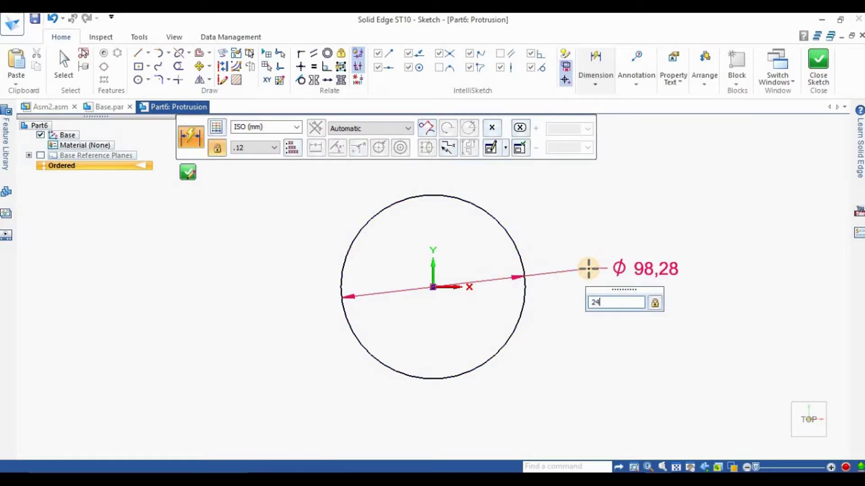
key(Return)
click(818, 67)
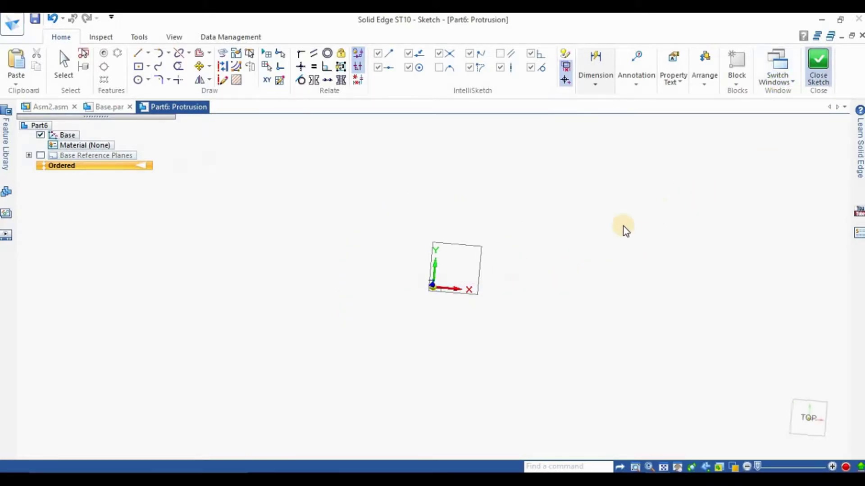
Extrude the circle 33.53 mm upward into a cylinder and finish the feature
text(33.5)
key(Return)
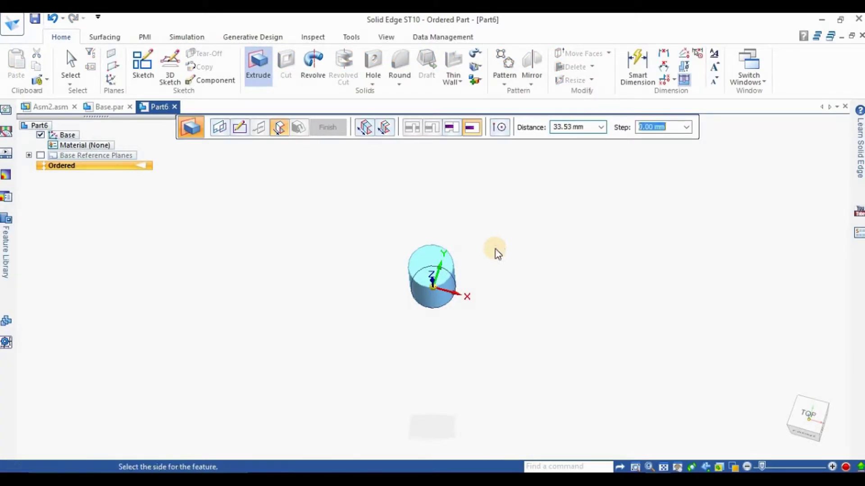
click(503, 249)
click(328, 127)
click(331, 128)
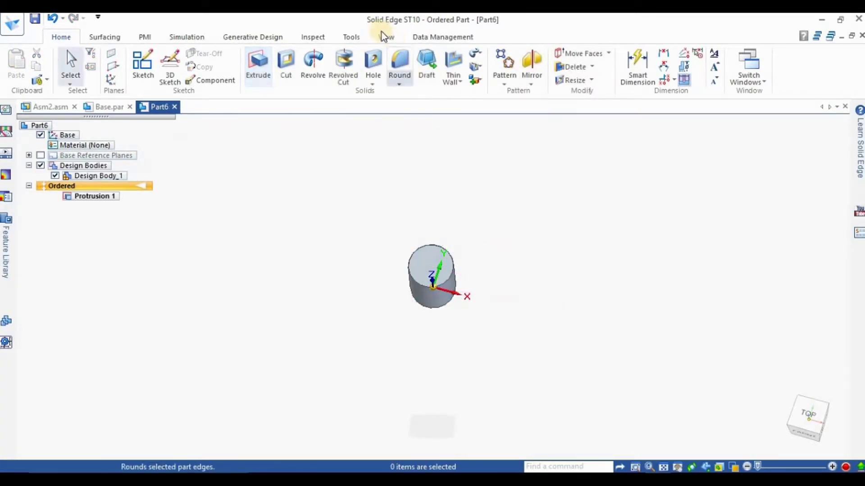
Paint the cylinder with the Steel style using Part Painter
click(383, 35)
click(423, 81)
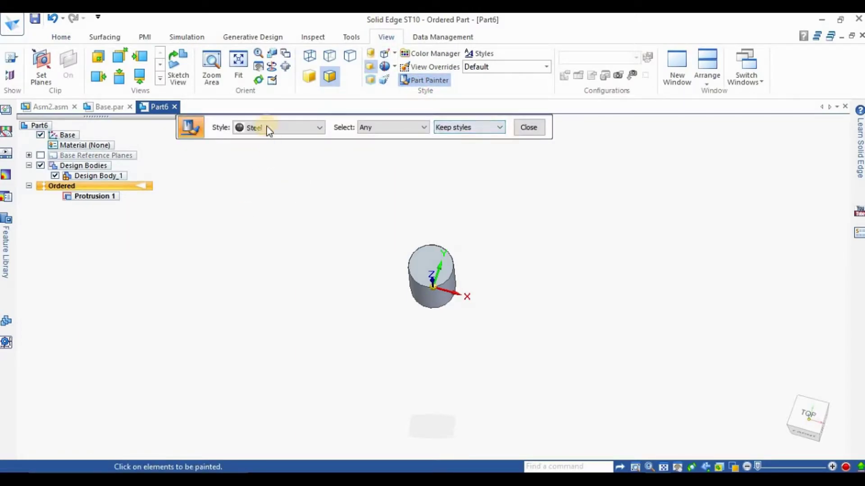
click(450, 265)
middle_drag(490, 234, 558, 151)
click(529, 127)
scroll(399, 225, up, 5)
middle_drag(335, 209, 382, 198)
Start a Cut on the cylinder's top face and sketch a rectangle by center across it, about 36.6 × 14.4 mm
click(61, 36)
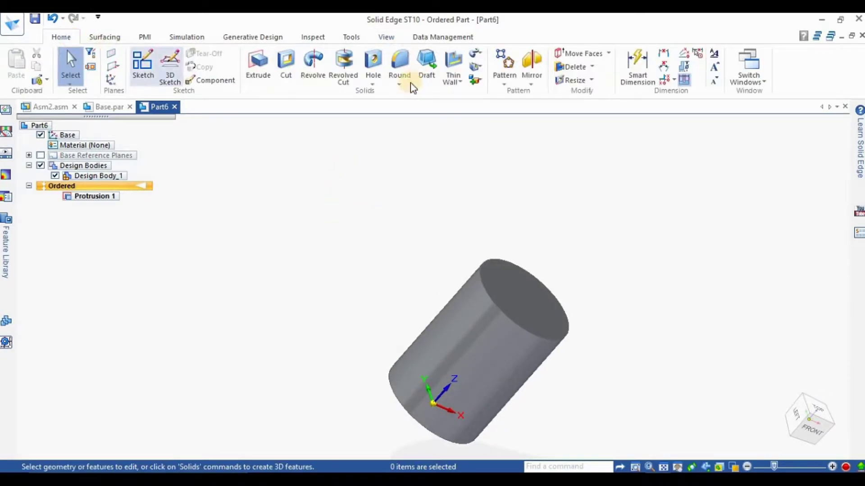
click(281, 69)
click(498, 271)
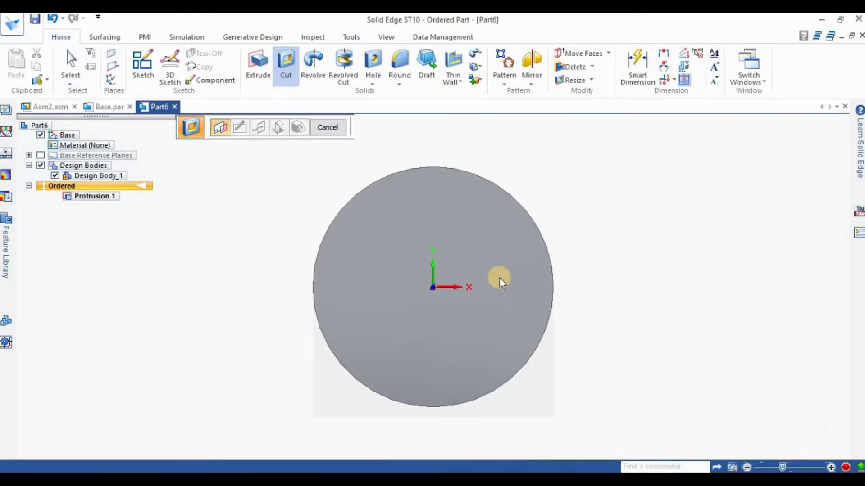
click(138, 66)
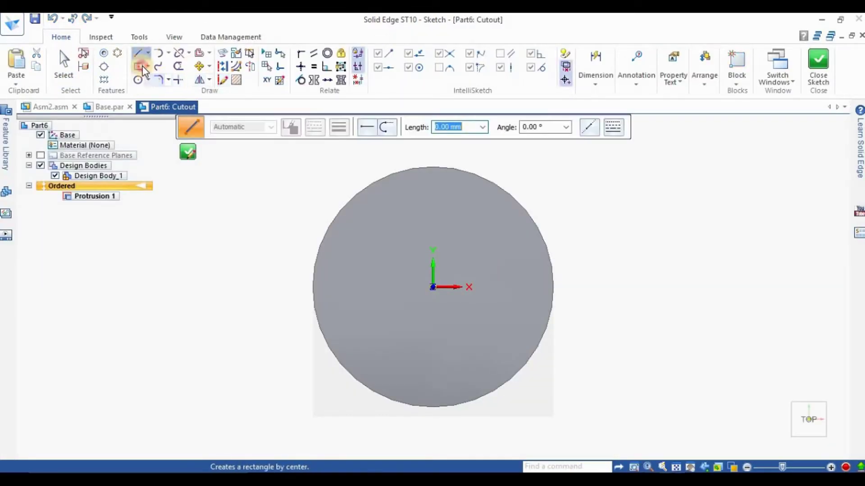
click(434, 287)
click(241, 216)
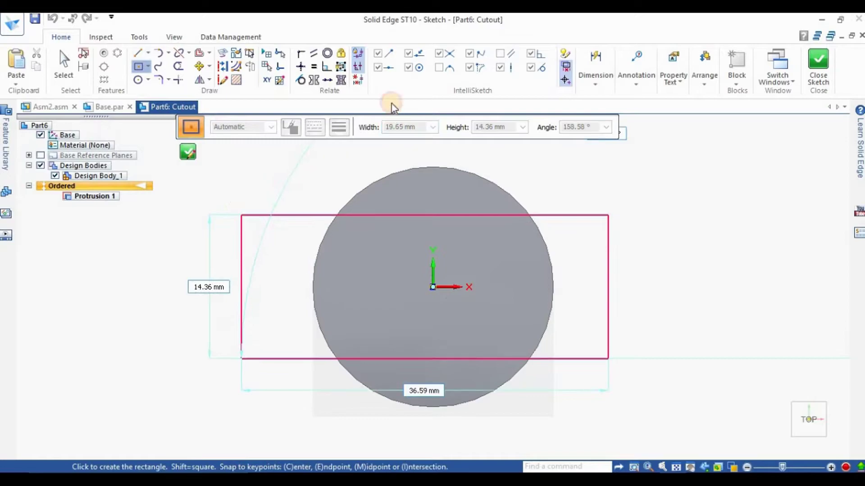
click(242, 246)
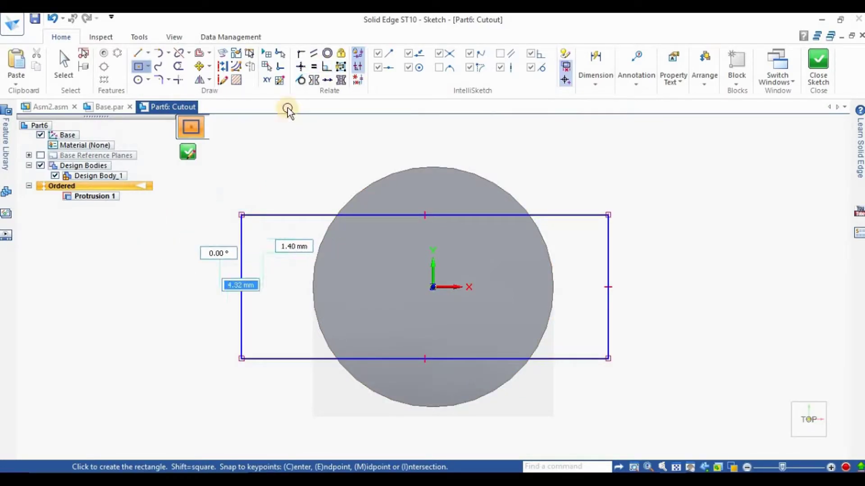
Make both short sides of the rectangle tangent to the cylinder's circular edge
click(301, 80)
click(251, 242)
click(319, 248)
click(609, 249)
click(550, 264)
Dimension the rectangle's short side to 15 mm, align its midpoint horizontally with the origin, and close the sketch
click(593, 74)
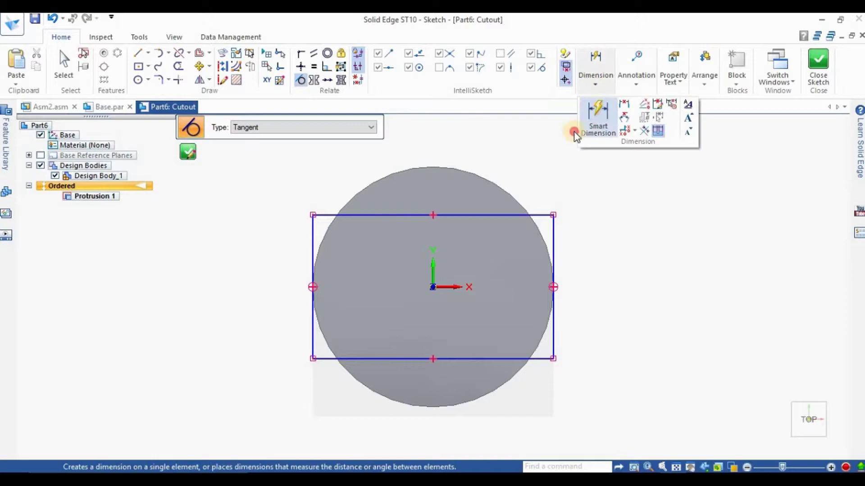
click(573, 130)
click(312, 239)
click(270, 252)
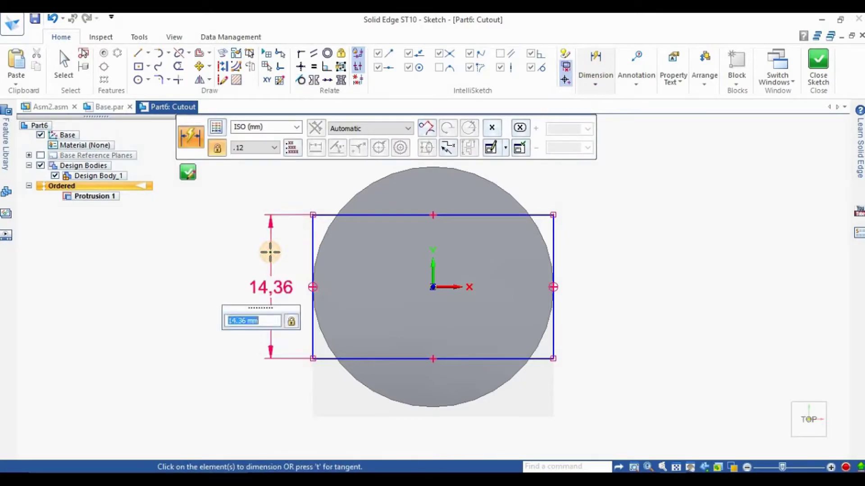
key(Return)
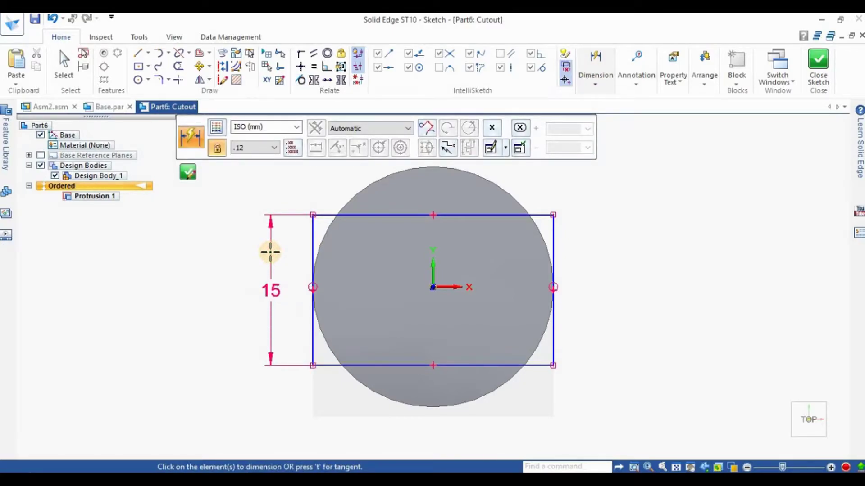
click(301, 66)
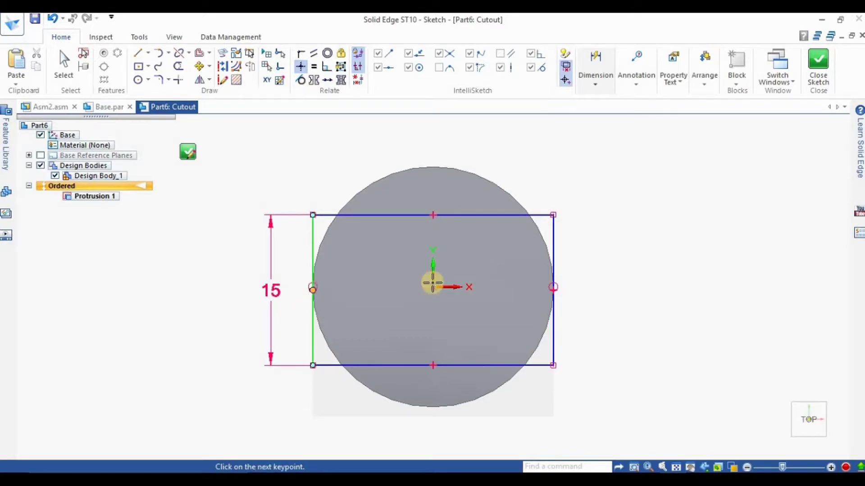
click(818, 67)
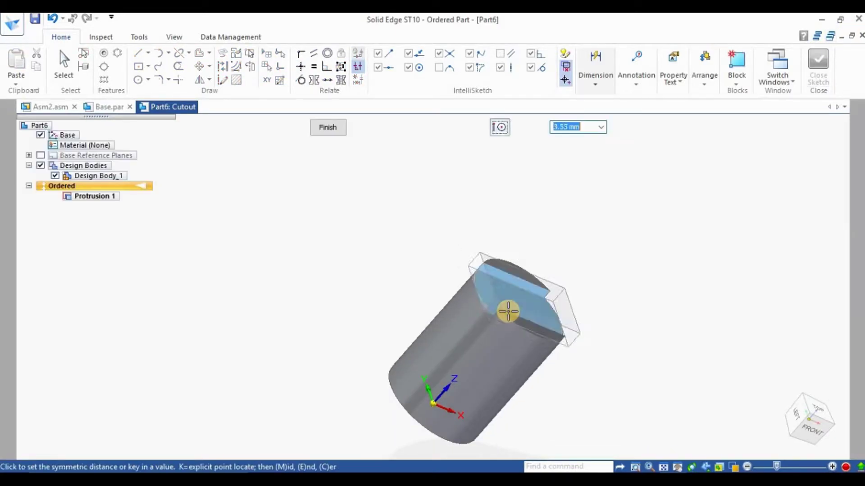
Try cutting the rectangle with a symmetric extent of 18 mm about the cylinder's top face
text(18)
key(Return)
middle_drag(566, 303, 515, 272)
Turn off the symmetric extent, cut the rectangle 18 mm down into the cylinder, and finish the feature
click(278, 131)
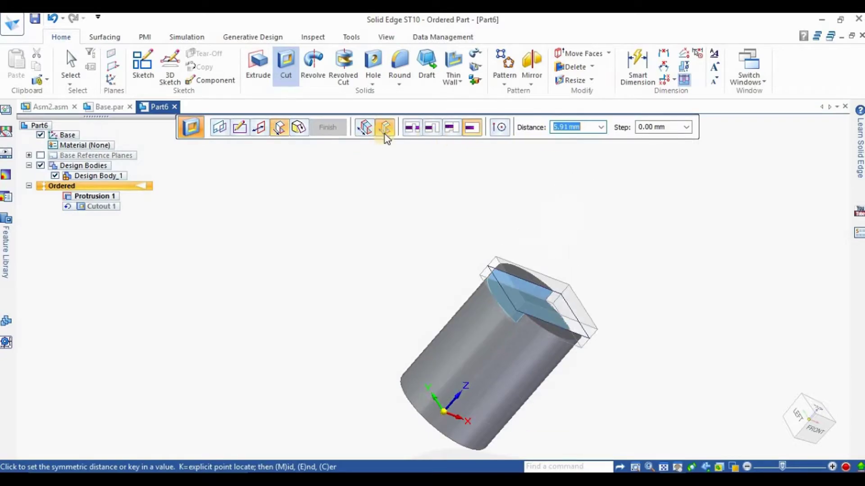
click(384, 132)
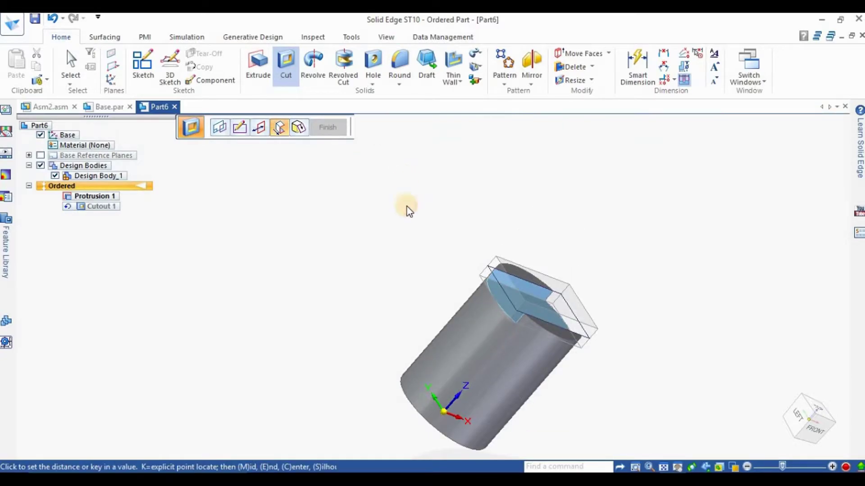
text(18)
key(Return)
click(398, 280)
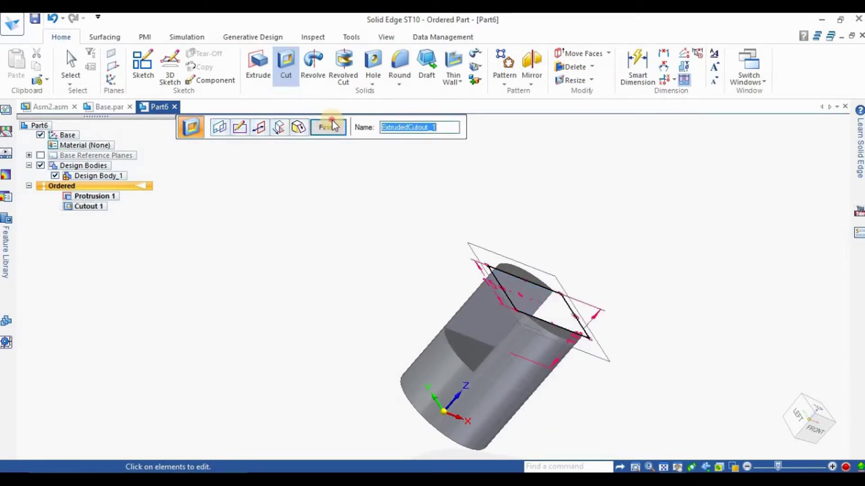
click(331, 121)
key(Escape)
Start another Cut with its sketch on the Front (xz) plane, showing the base reference planes only to select it
middle_drag(376, 222, 344, 286)
click(292, 74)
click(291, 75)
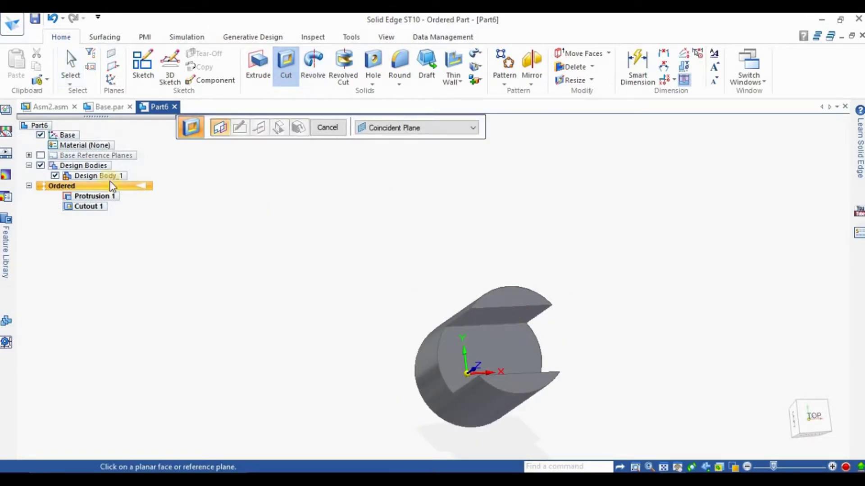
click(41, 156)
click(344, 323)
click(40, 155)
Draw a horizontal line about 5.3 mm inward from the left shoulder corner, continued by a vertical line about 9.9 mm upward
scroll(457, 222, up, 5)
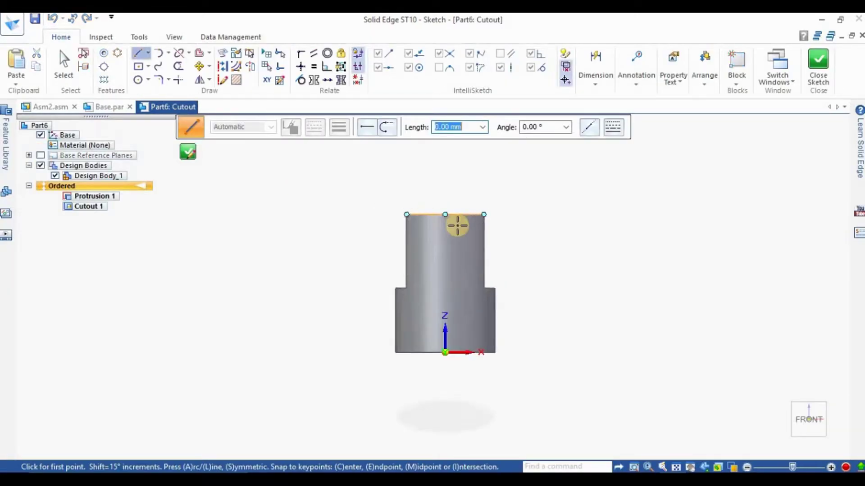
click(313, 381)
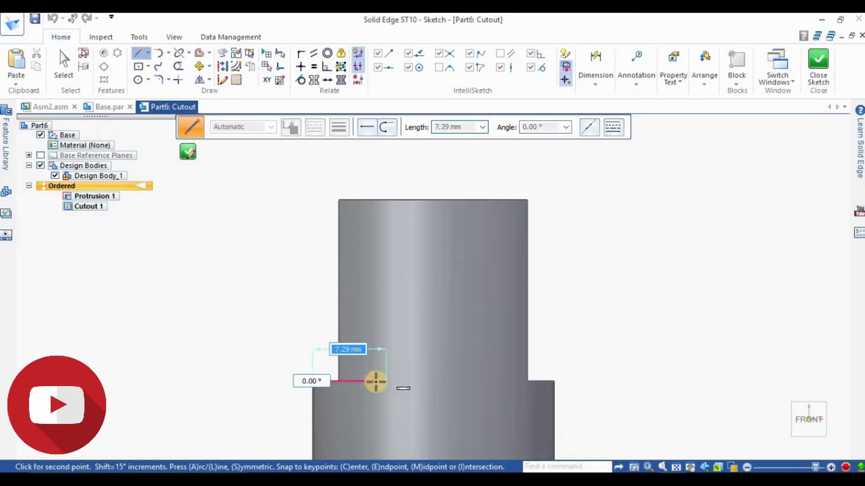
click(372, 300)
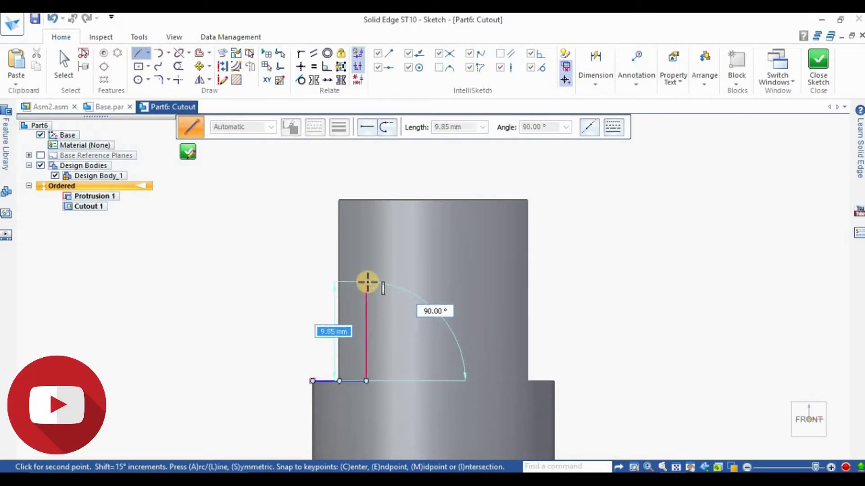
click(366, 282)
key(Escape)
Dimension the left horizontal line to 5 mm
click(595, 84)
click(349, 381)
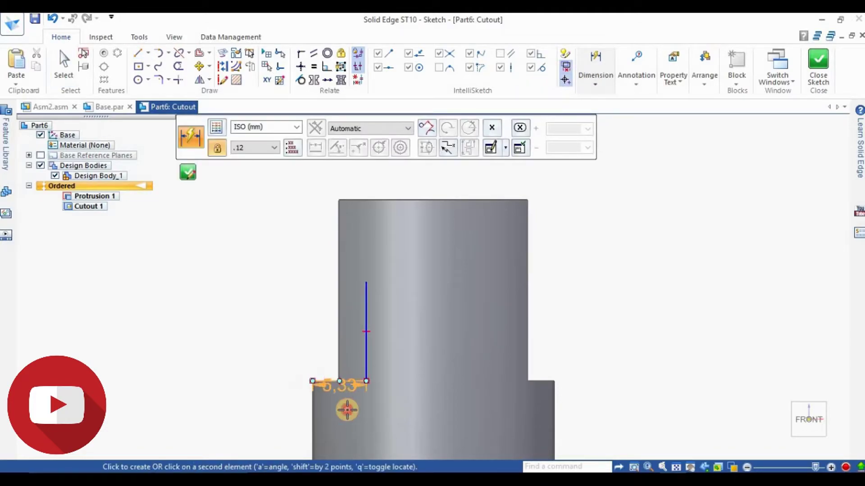
click(347, 410)
key(Return)
key(Escape)
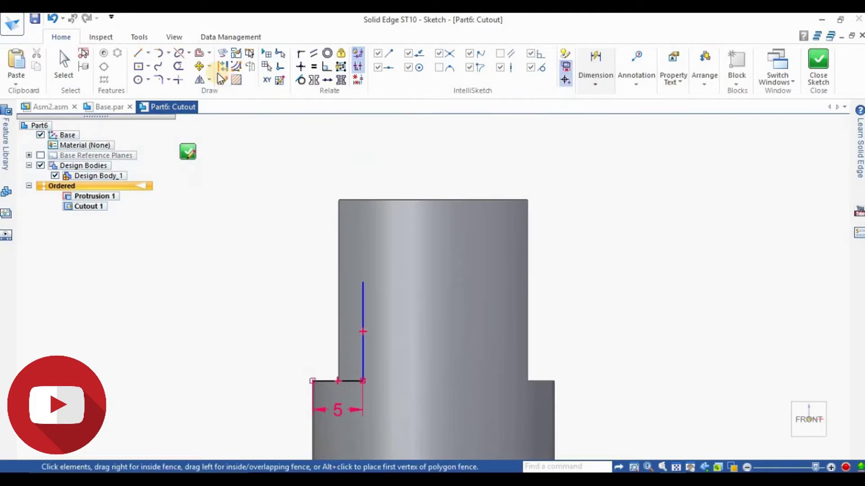
click(175, 80)
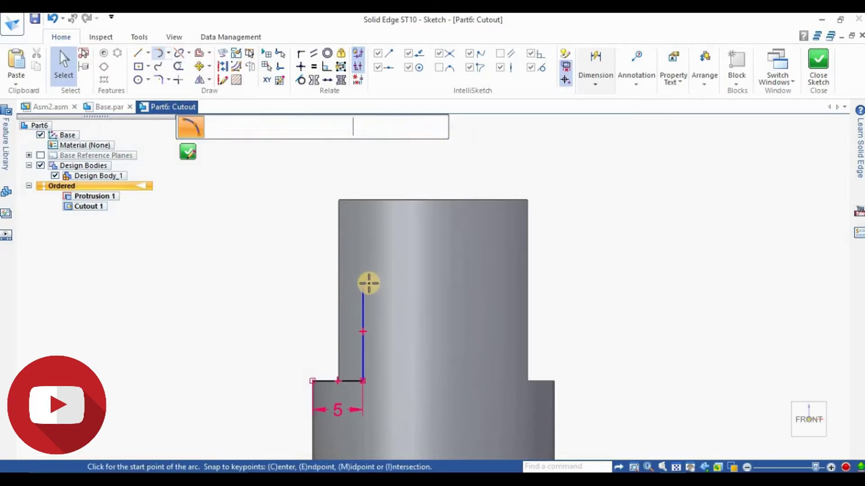
click(363, 282)
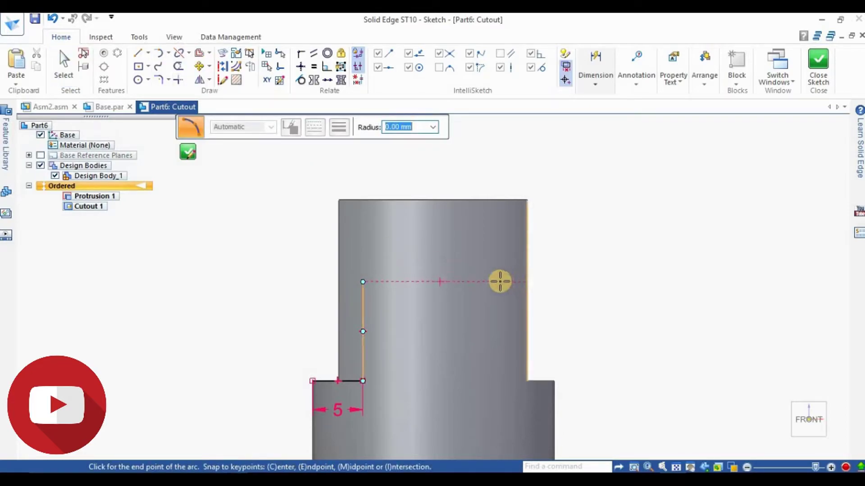
key(Escape)
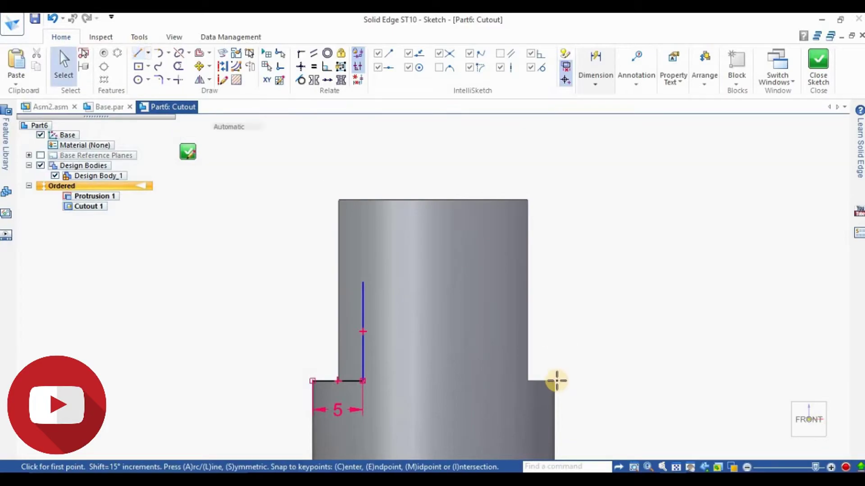
Draw a matching horizontal line inward along the right shoulder, continued by a vertical line about 10 mm upward
key(l)
click(497, 381)
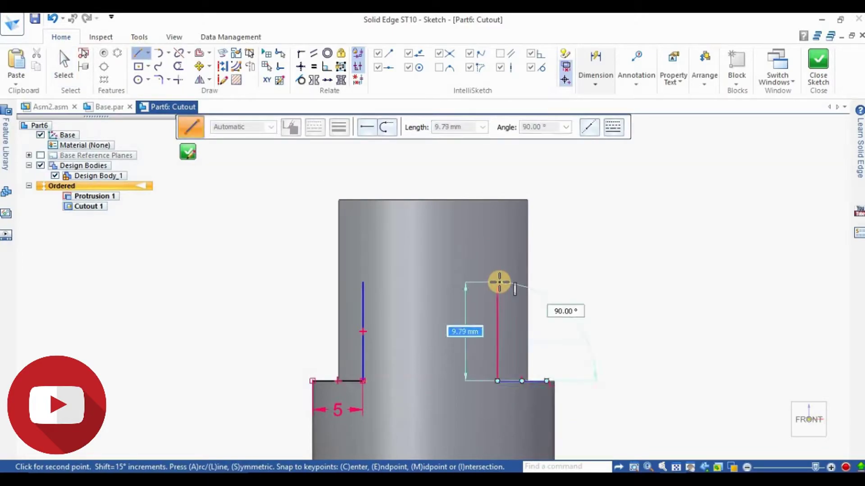
click(498, 279)
key(Escape)
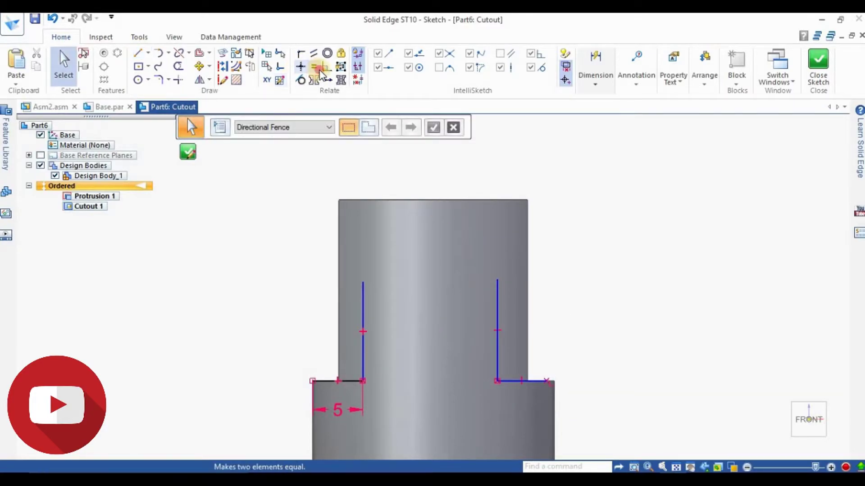
Make the two horizontal lines equal and connect the right line's outer end to the right shoulder corner
click(522, 382)
click(300, 53)
click(547, 380)
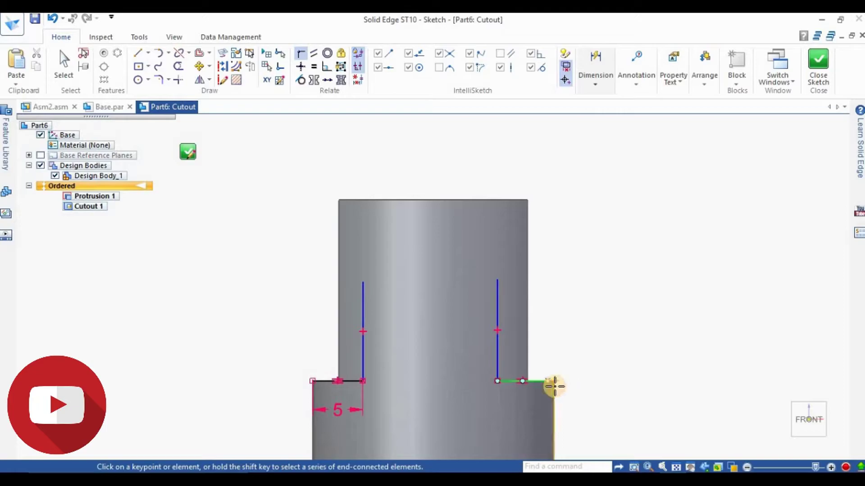
click(555, 382)
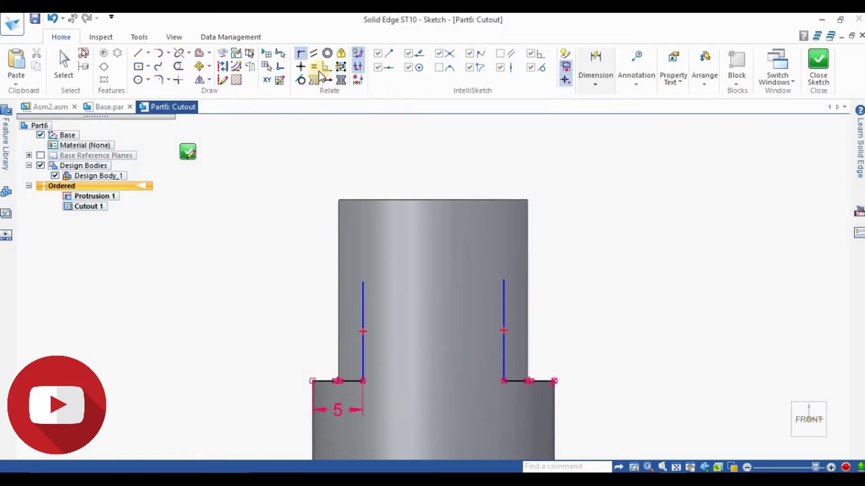
key(Escape)
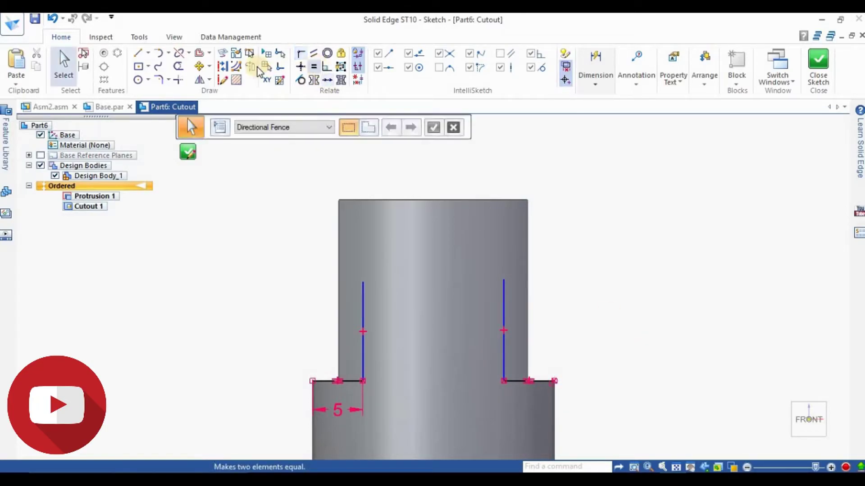
Join the tops of both vertical lines with an Arc by 3 Points, about 7.08 mm in radius, bulging upward
click(168, 53)
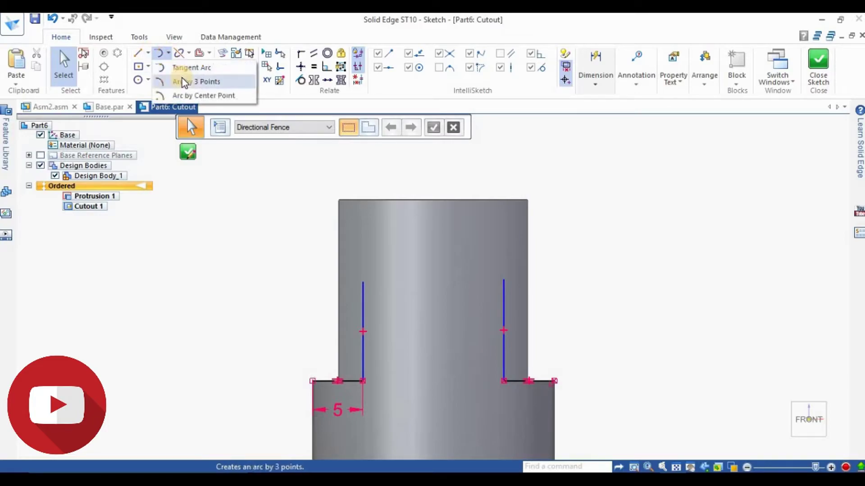
click(182, 82)
click(363, 281)
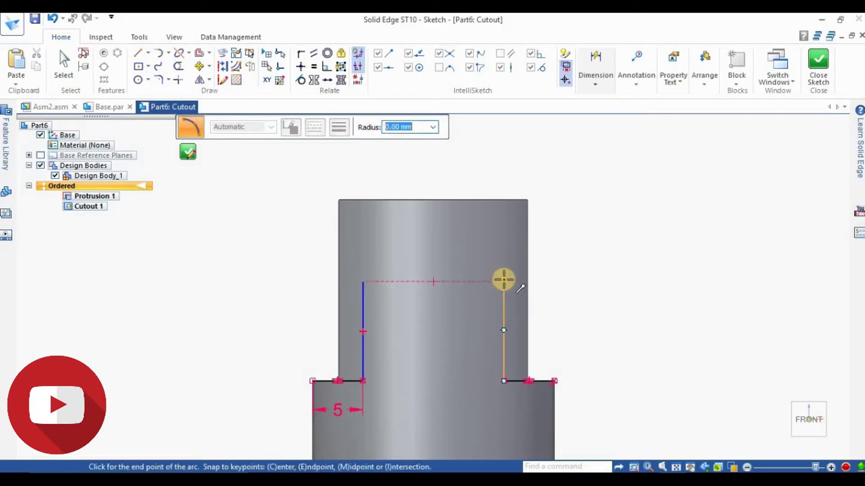
click(503, 280)
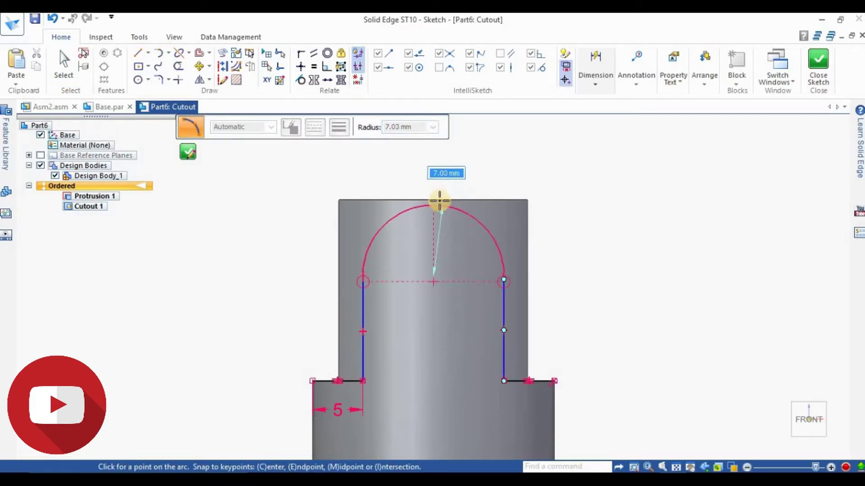
click(477, 193)
Dimension the arc's radius to 7 mm
click(595, 76)
click(595, 110)
click(497, 238)
click(599, 204)
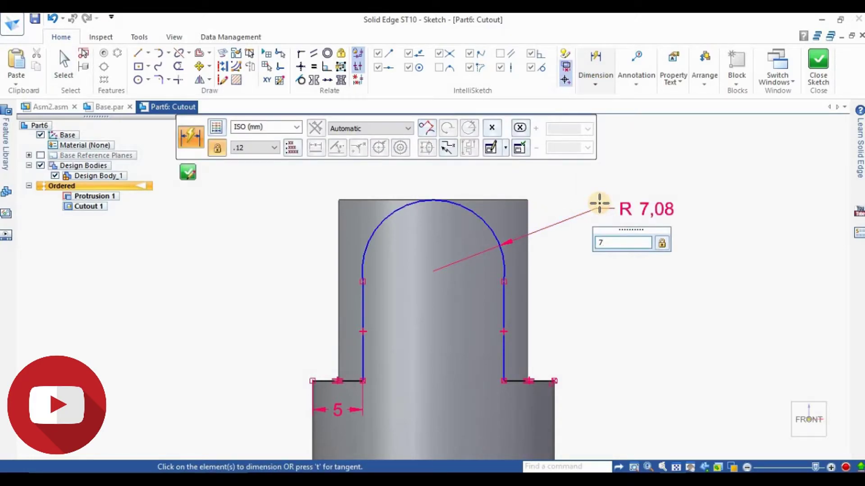
text(7)
key(Return)
key(Escape)
Connect the arc's highest point to the cylinder's top edge and close the sketch
click(300, 54)
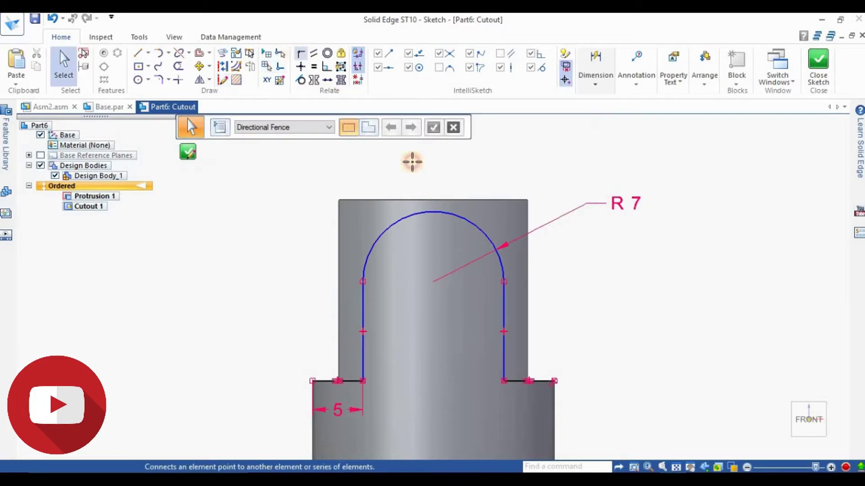
click(435, 207)
click(435, 199)
key(Escape)
scroll(366, 160, down, 1)
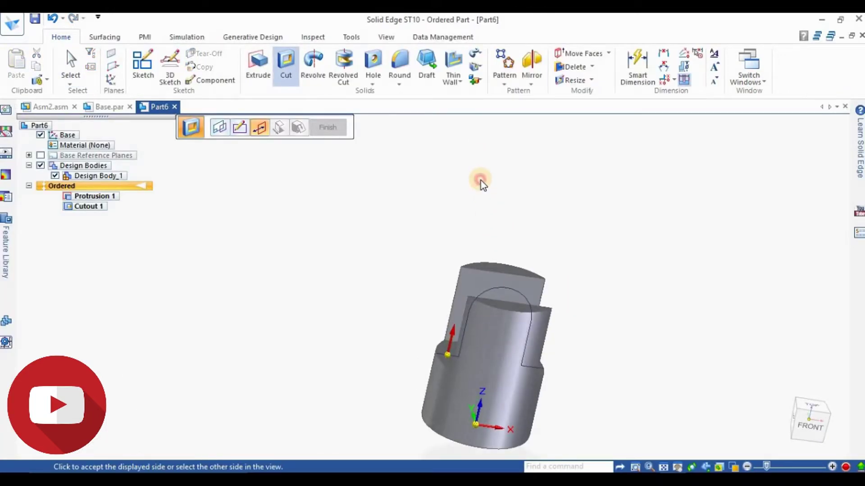
Cut away the material outside the arched profile symmetrically through the whole part, about 95.37 mm, and finish the feature
click(480, 180)
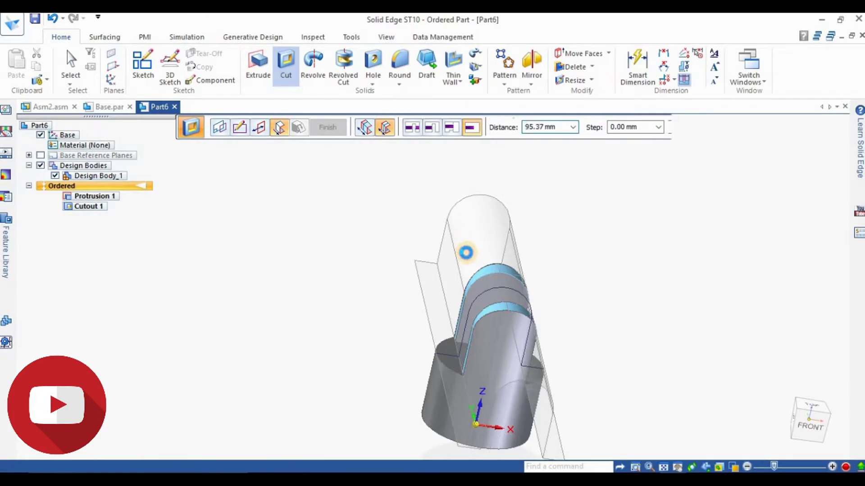
click(465, 253)
click(328, 127)
key(Escape)
middle_drag(413, 167, 498, 205)
scroll(497, 205, down, 5)
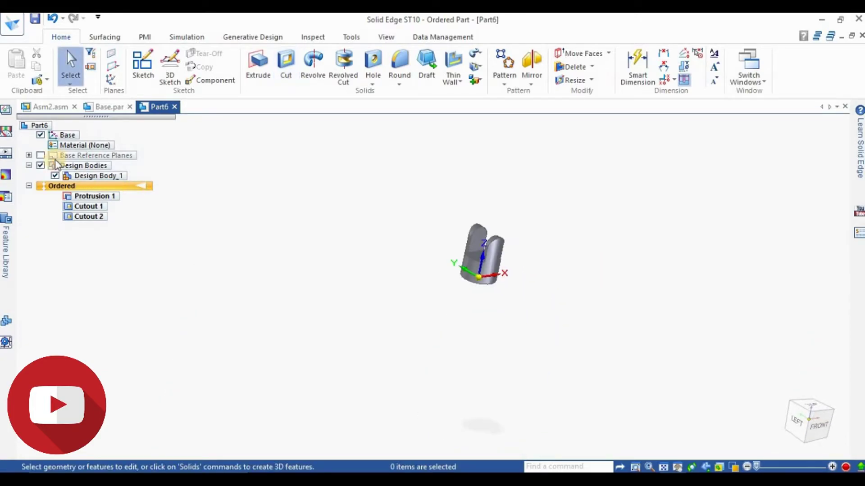
Create a plane parallel to the Front (xz) plane, offset 70.09 mm along positive Y, and hide the base reference planes
click(41, 155)
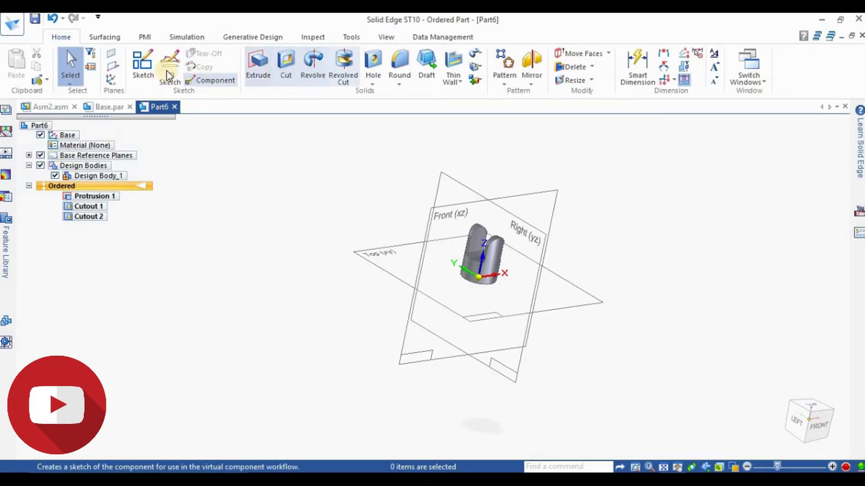
click(117, 68)
click(133, 79)
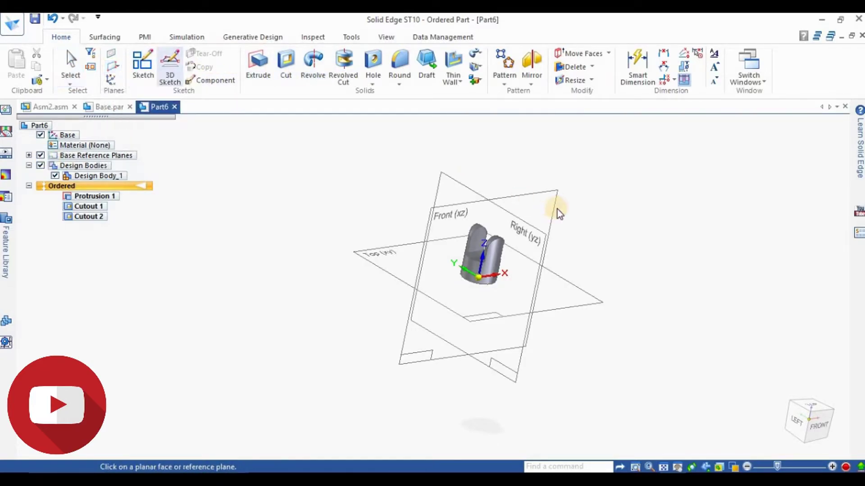
click(505, 180)
click(367, 145)
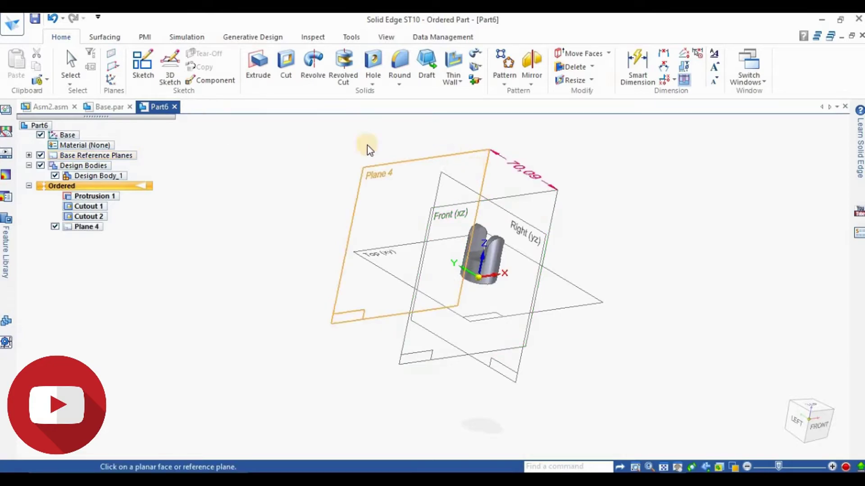
middle_drag(370, 120, 494, 189)
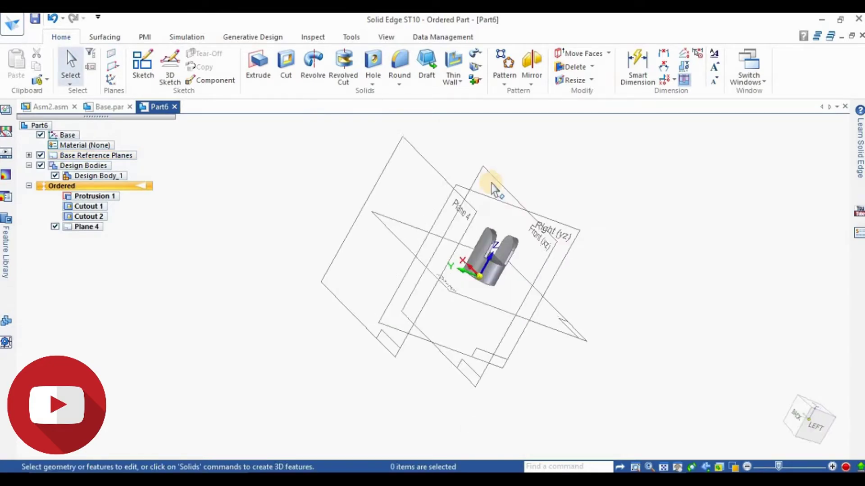
click(40, 155)
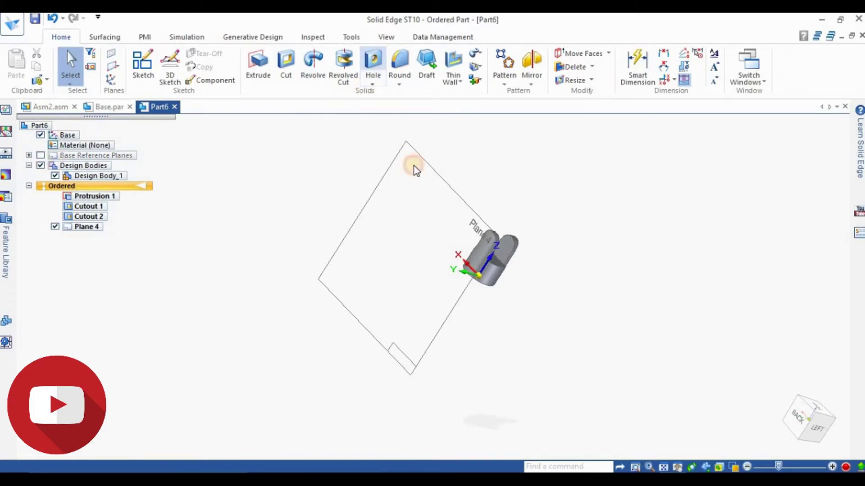
Start a hole on the offset plane and set its ISO Metric drill size to 4.5 mm
click(420, 181)
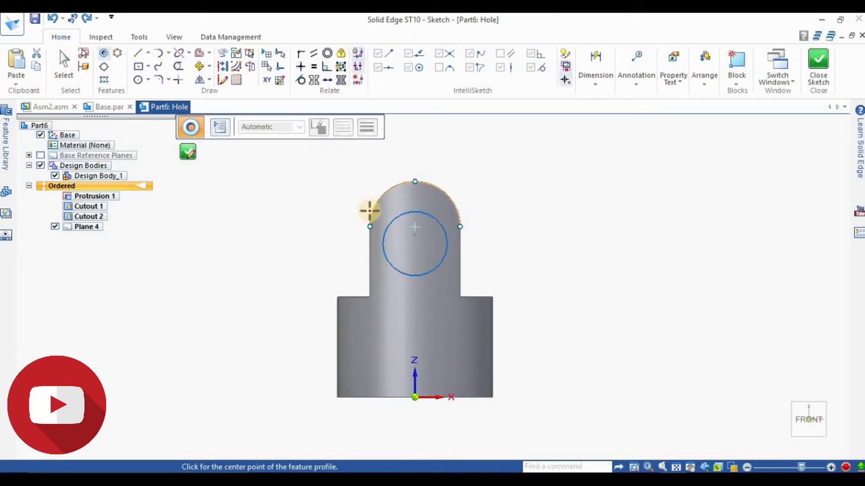
click(228, 130)
click(405, 133)
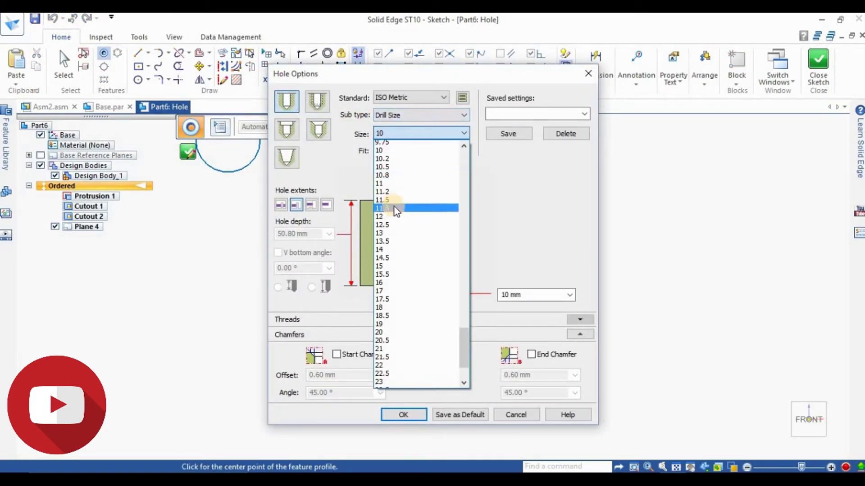
scroll(394, 207, up, 20)
scroll(394, 204, up, 3)
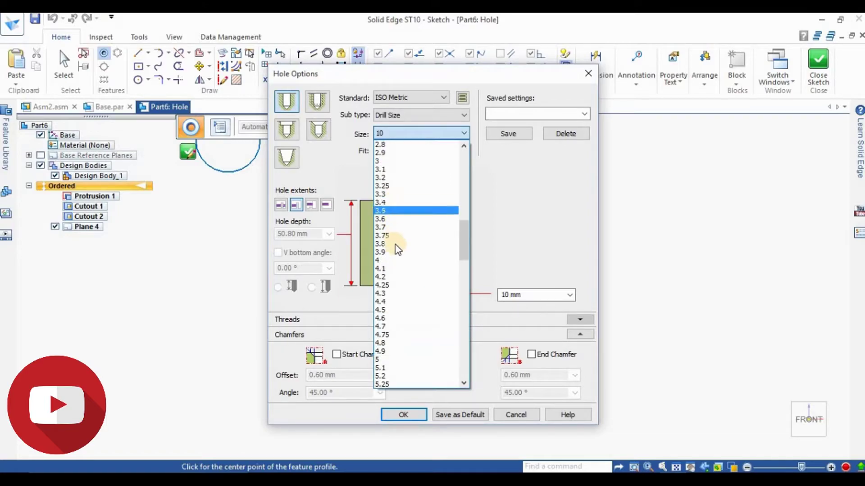
click(391, 310)
click(416, 414)
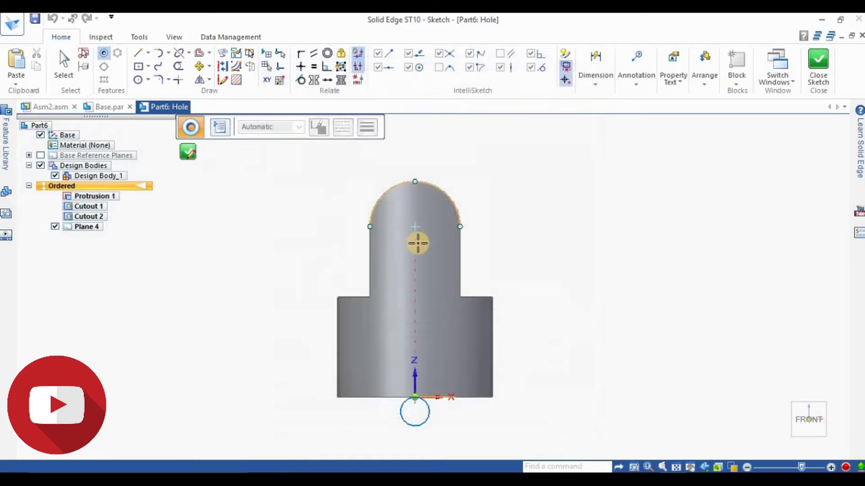
Place the hole at the centre of the prong's top arc, cut it through both prongs, finish it and hide Plane 4
click(415, 227)
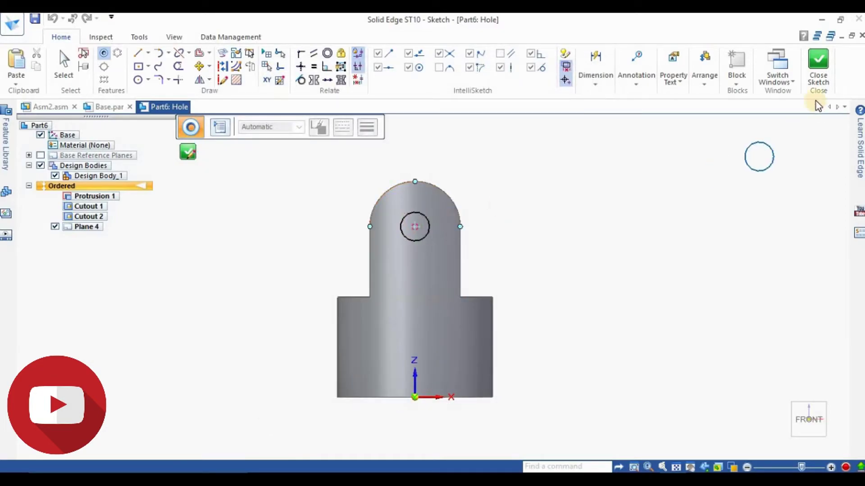
click(815, 74)
click(526, 220)
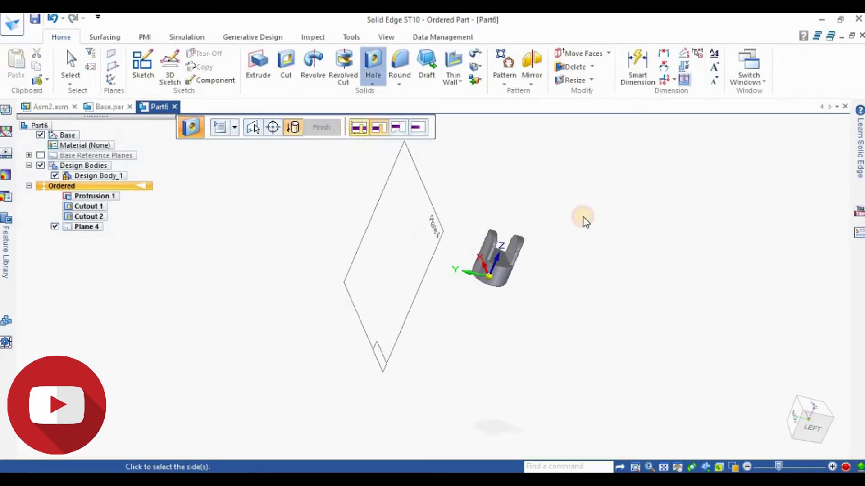
click(601, 234)
click(309, 131)
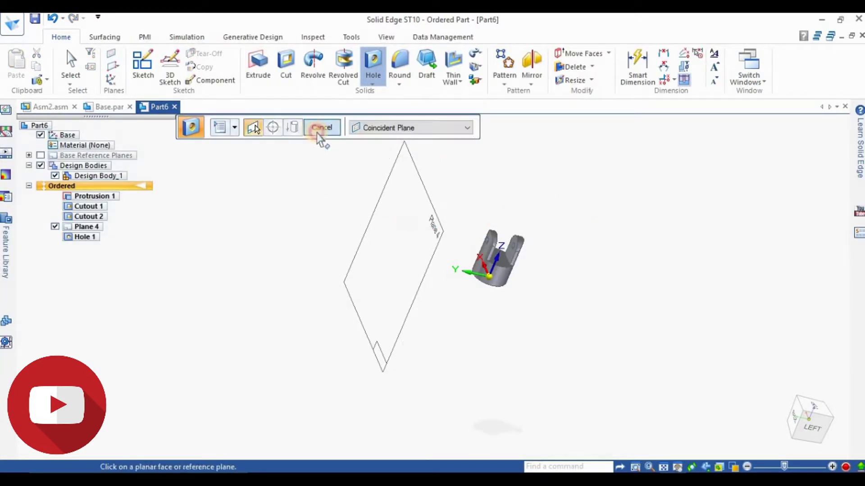
click(54, 239)
click(55, 226)
Start a hole on the cylinder's bottom face and configure it as an ISO Metric M10 threaded hole with Standard Thread
middle_drag(462, 178, 554, 115)
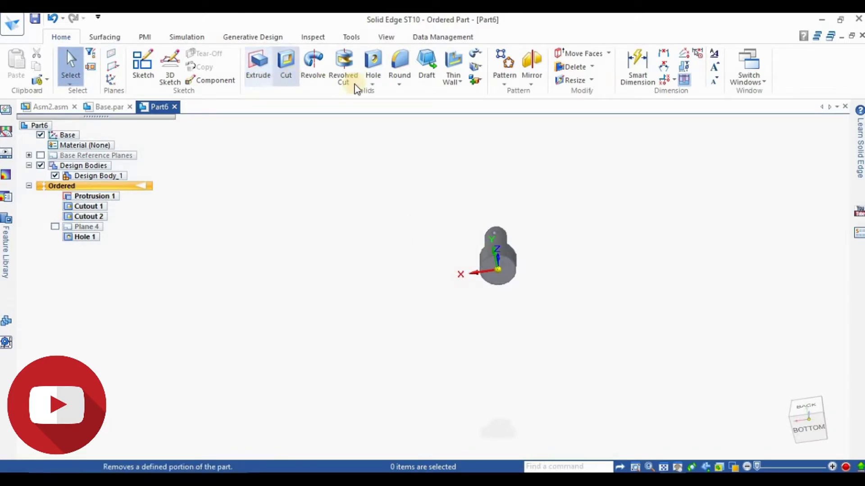
click(391, 95)
scroll(453, 231, up, 4)
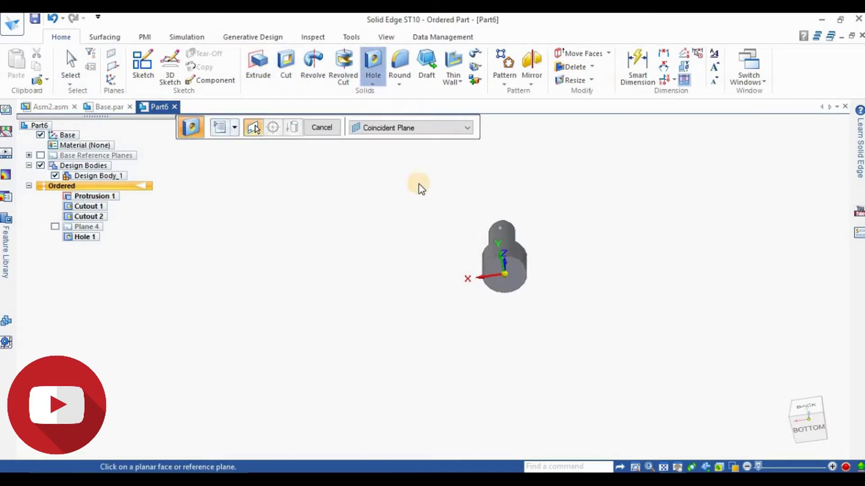
click(541, 282)
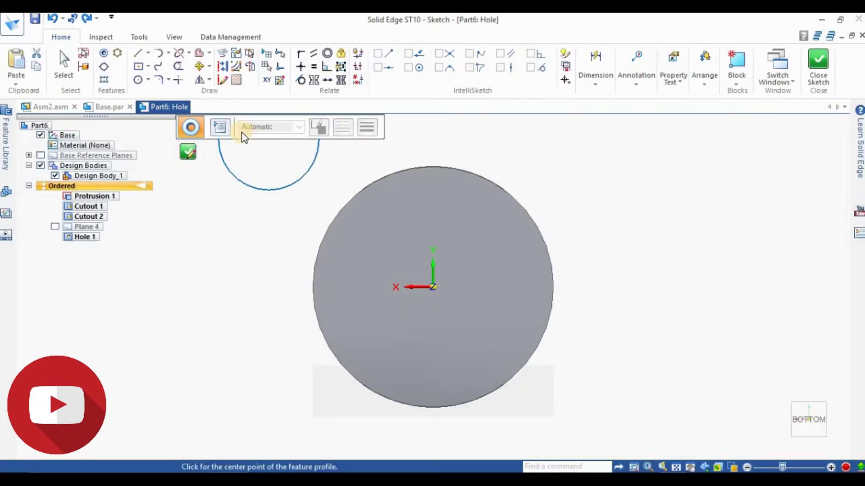
click(220, 127)
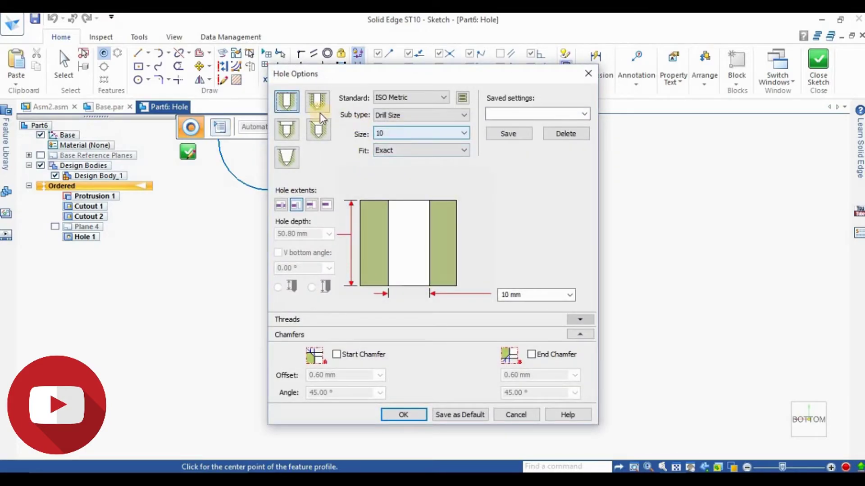
click(403, 116)
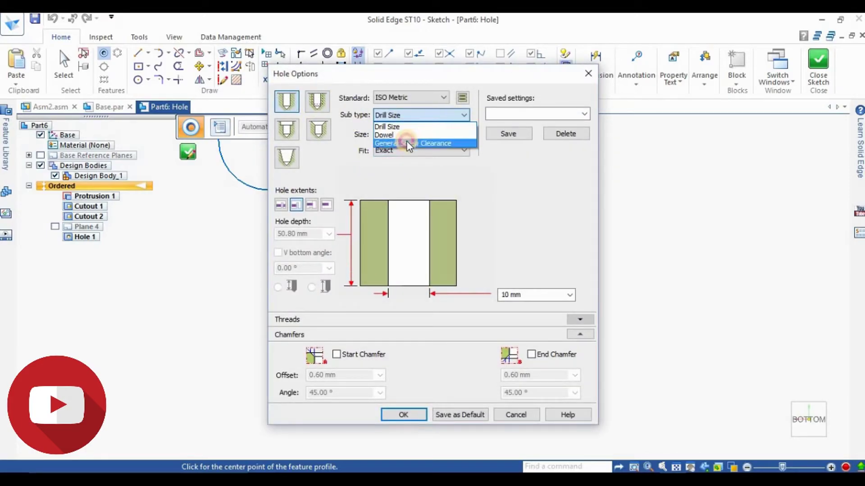
click(405, 141)
click(401, 132)
click(409, 216)
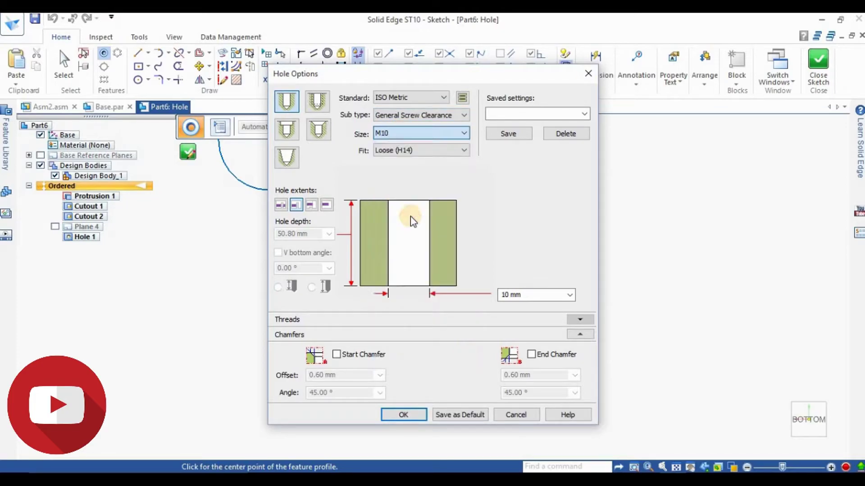
click(317, 102)
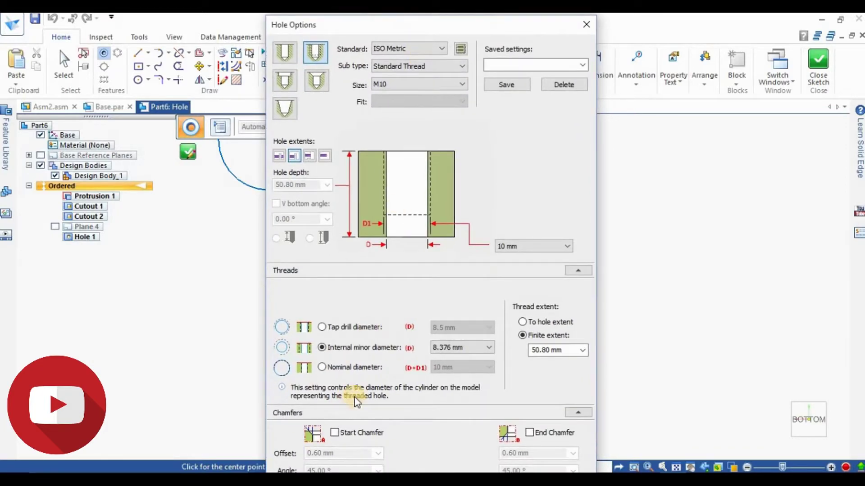
click(578, 412)
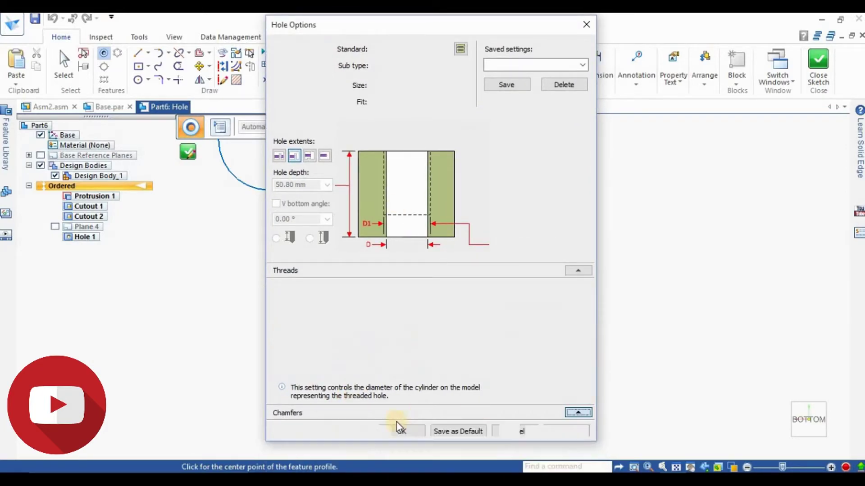
click(396, 429)
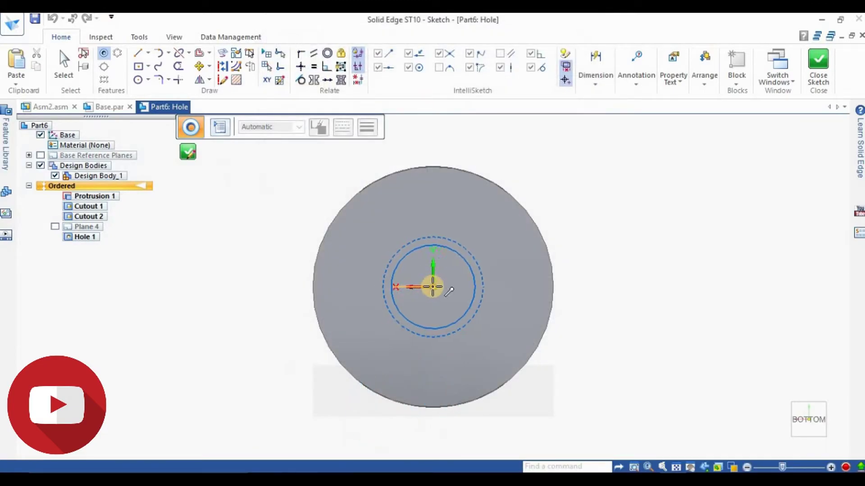
Place the threaded hole at the centre of the bottom face and close the sketch
click(433, 288)
scroll(504, 231, down, 2)
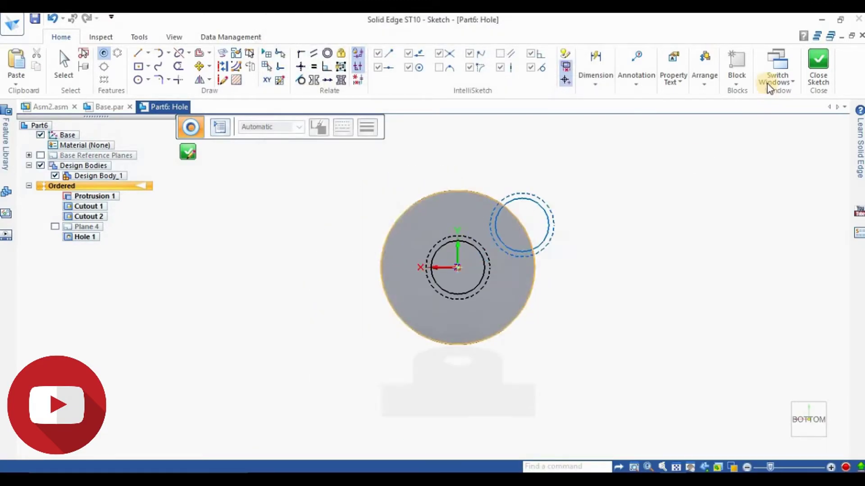
click(816, 66)
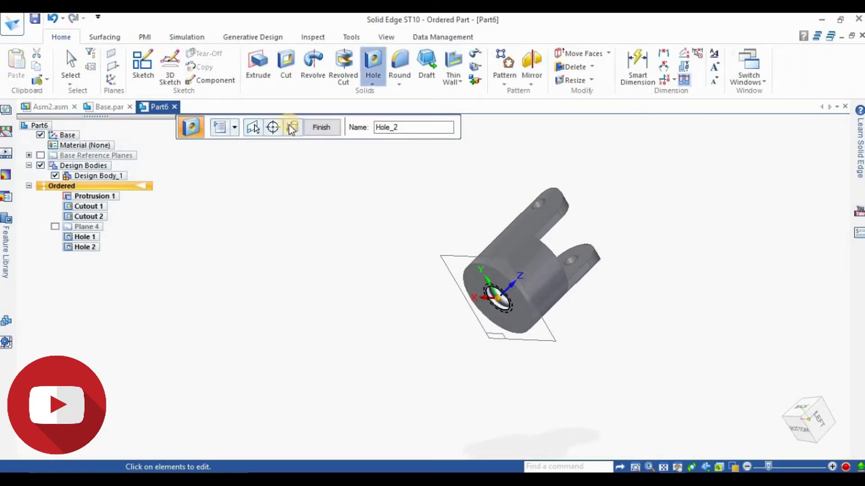
Change the threaded hole to a finite depth of 10 mm into the cylinder and finish the feature
click(292, 128)
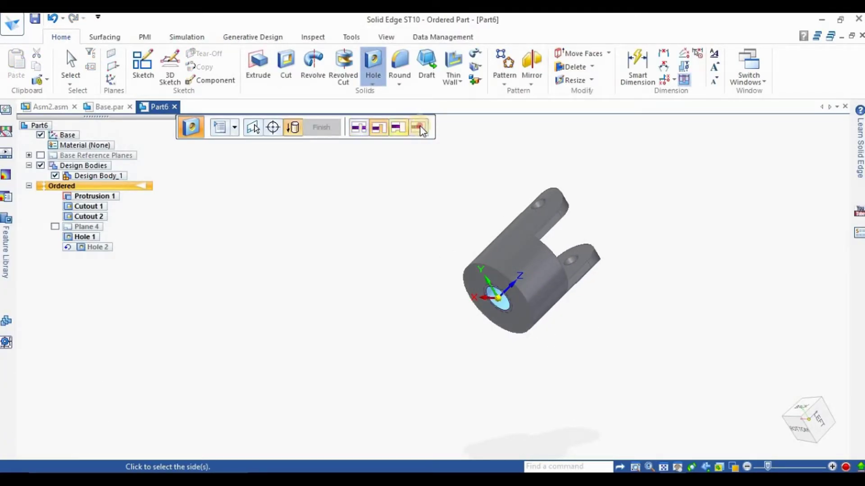
click(420, 127)
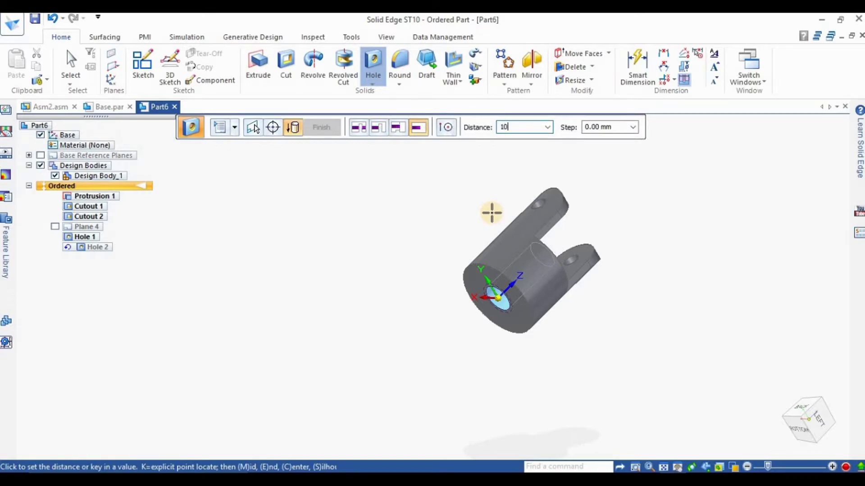
text(10)
key(Tab)
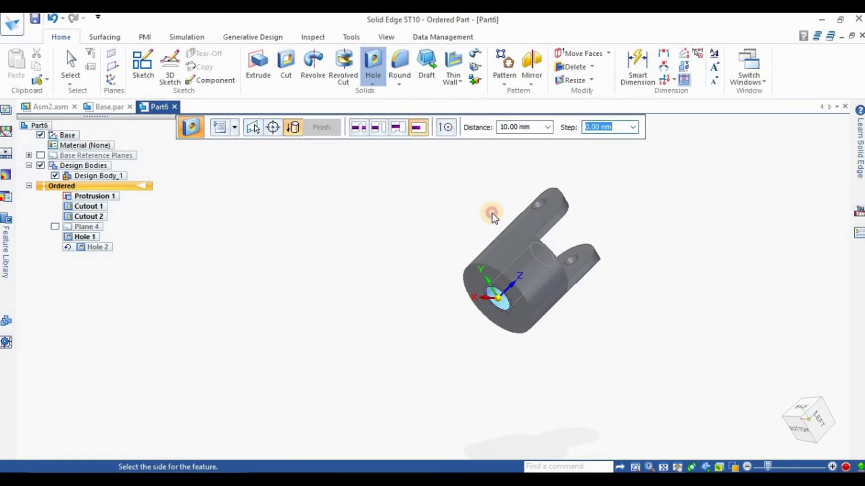
click(492, 214)
middle_drag(521, 251, 534, 191)
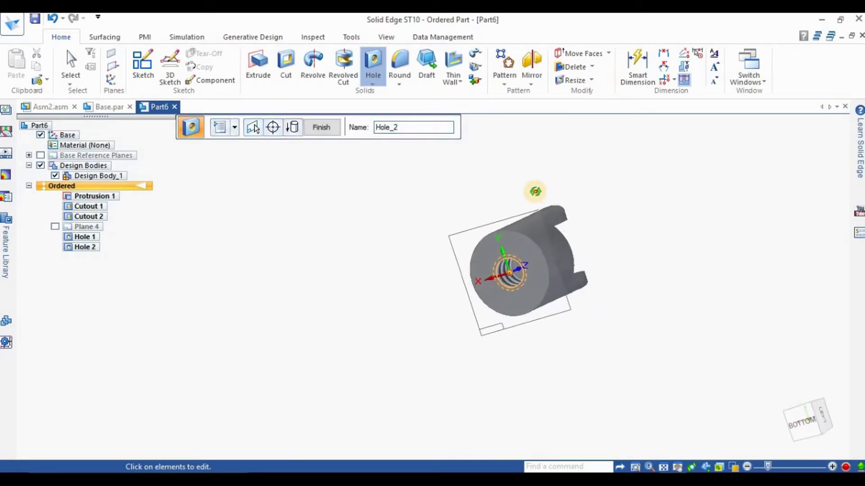
click(325, 128)
key(Escape)
Start a Round and apply a 1 mm radius to the outer edge of the cylinder's bottom face
mouse_move(333, 235)
middle_down()
mouse_move(323, 248)
mouse_move(416, 246)
middle_up()
click(405, 85)
click(409, 95)
middle_drag(602, 179, 602, 250)
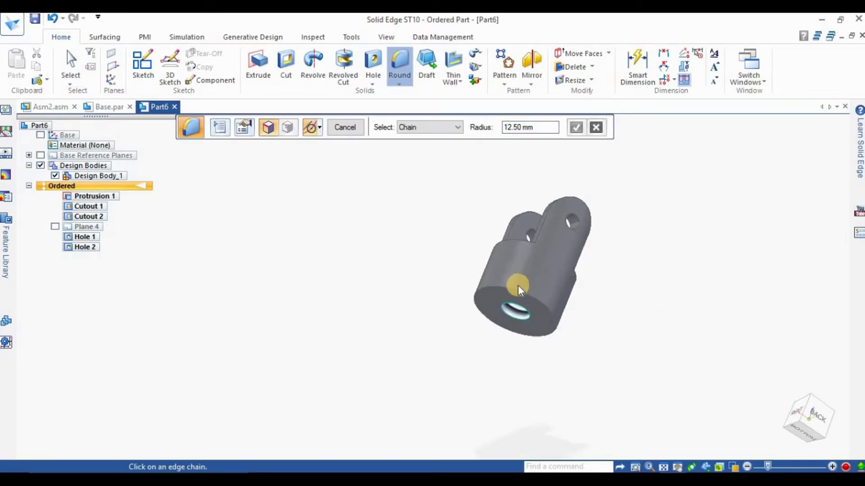
click(505, 288)
scroll(485, 256, up, 3)
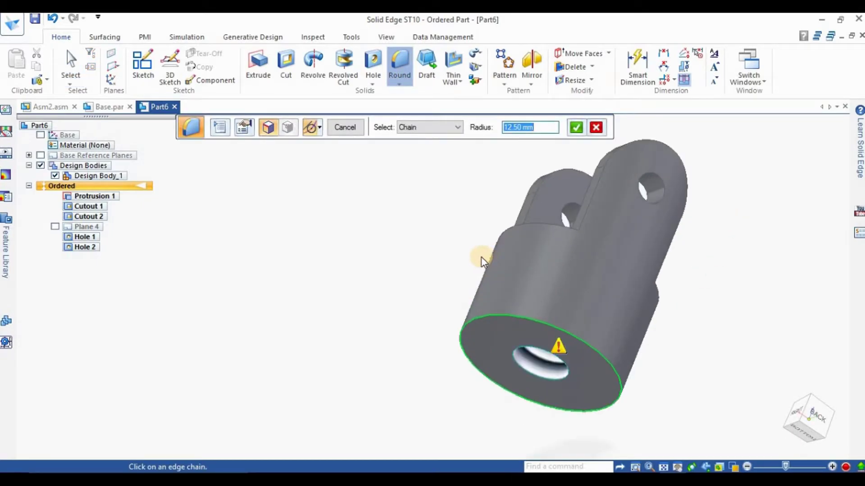
text(1)
key(Return)
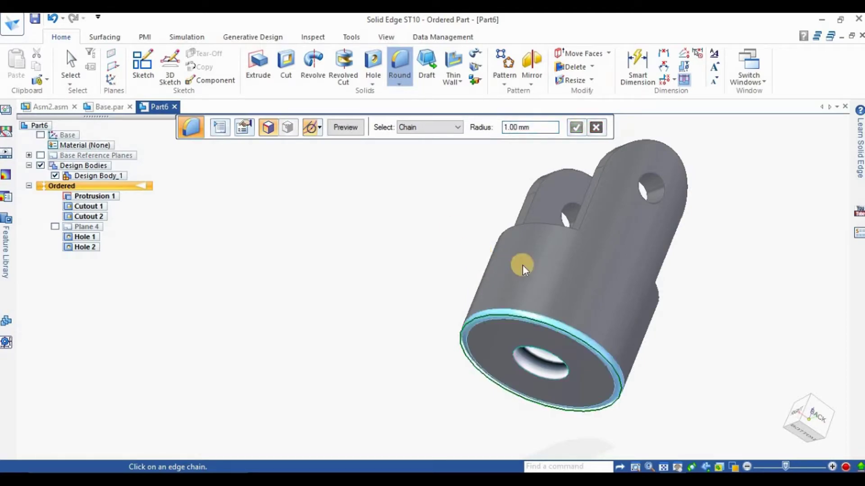
Add the four corner edges where the prongs meet the cylinder body to the 1 mm round and finish it
middle_drag(414, 239, 454, 248)
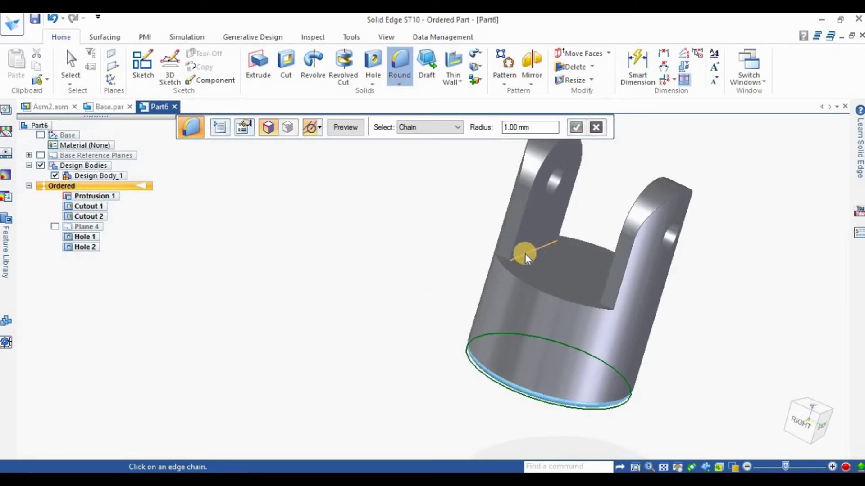
scroll(525, 253, up, 5)
click(492, 258)
middle_drag(367, 178, 689, 341)
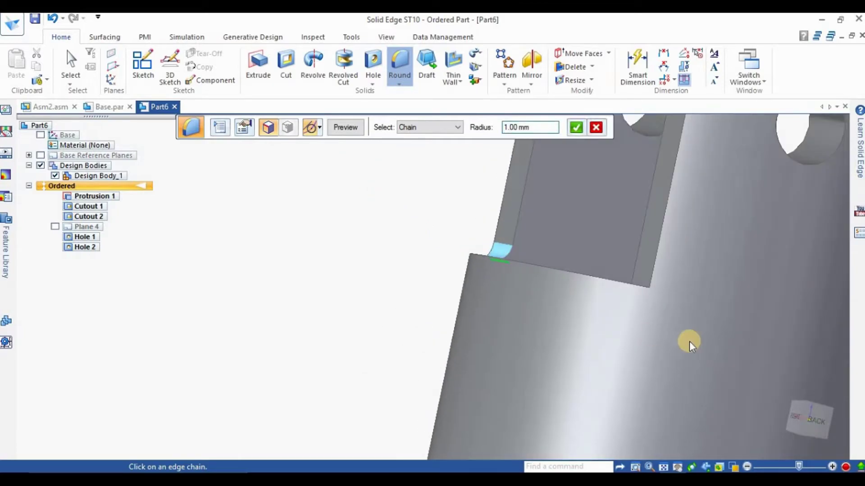
scroll(670, 335, down, 3)
click(639, 282)
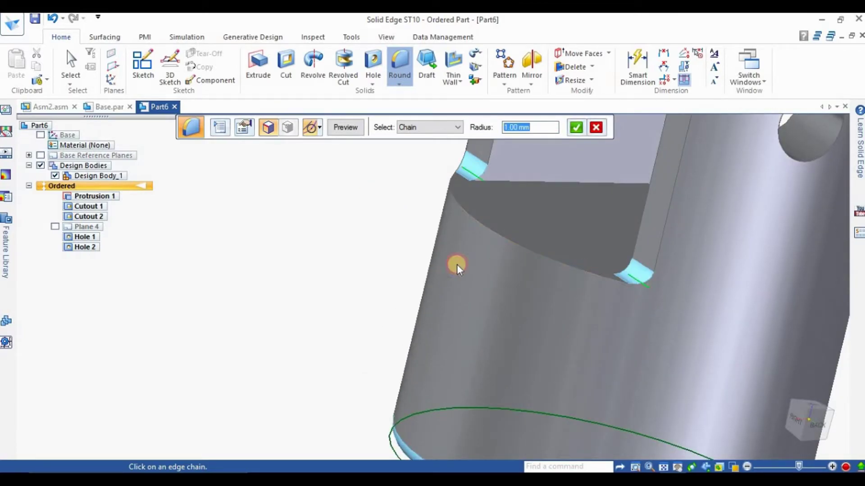
scroll(455, 264, down, 3)
middle_drag(545, 221, 569, 269)
click(560, 272)
middle_drag(703, 256, 736, 256)
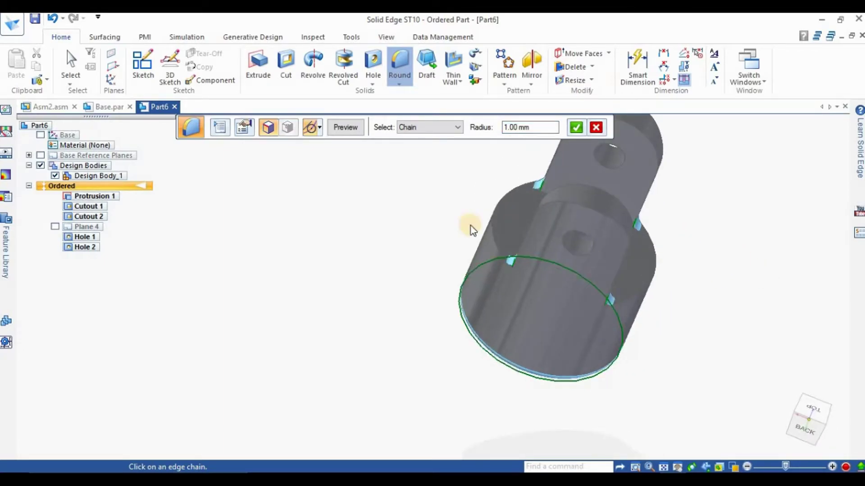
click(344, 129)
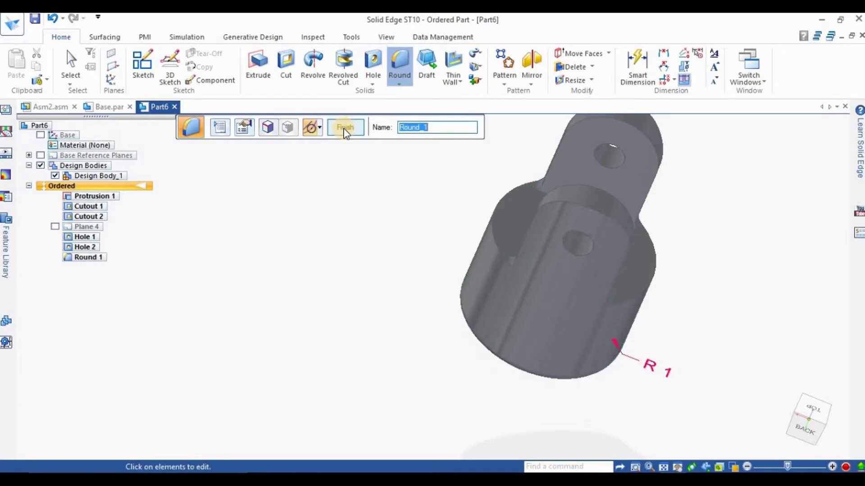
click(345, 131)
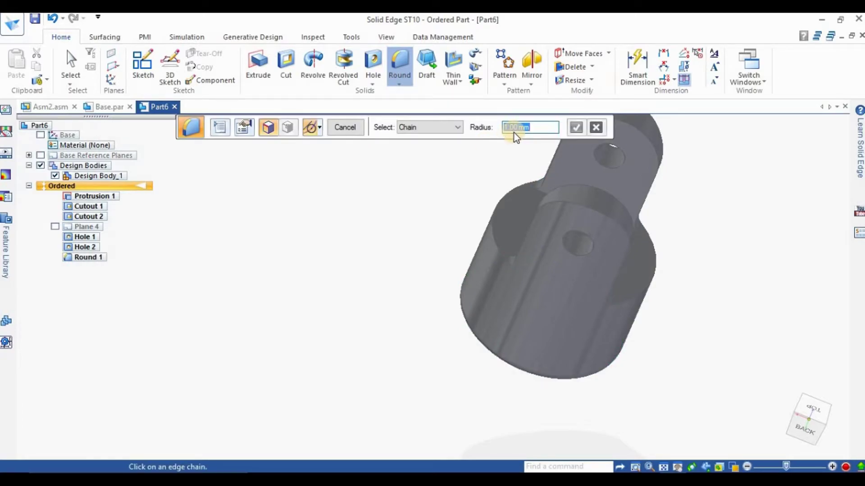
Set the round radius to 0.5 mm and select the outer edge chain running around both prongs and the slot
text(0.5)
key(Return)
scroll(521, 169, down, 3)
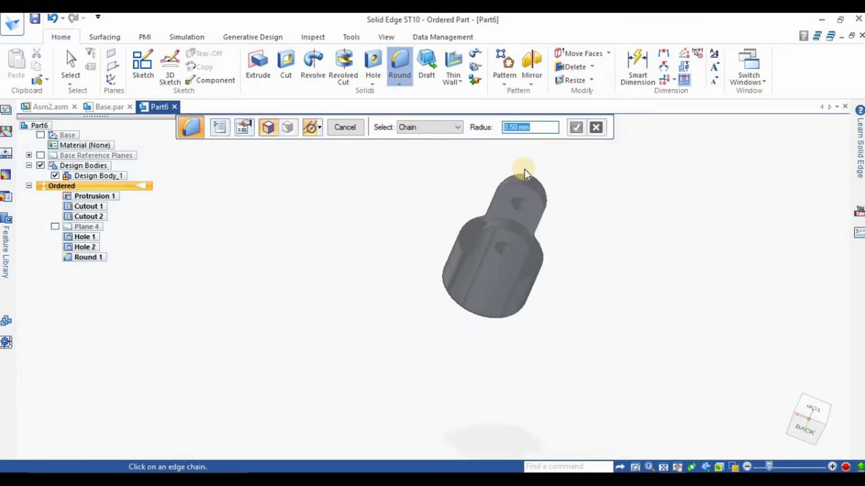
scroll(501, 209, up, 5)
click(502, 209)
click(491, 188)
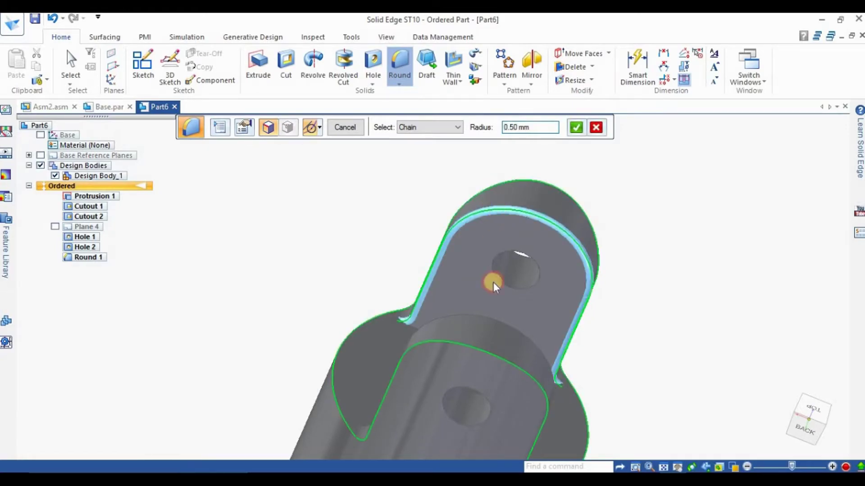
scroll(431, 219, down, 3)
middle_drag(489, 243, 440, 218)
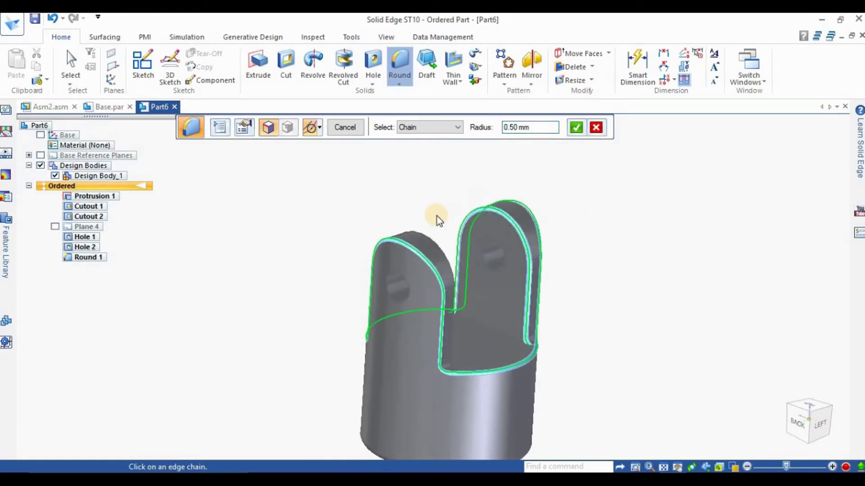
Accept and finish the 0.5 mm round on the prong and slot edges, and leave the Round command
scroll(548, 180, down, 2)
right_click(410, 166)
click(345, 127)
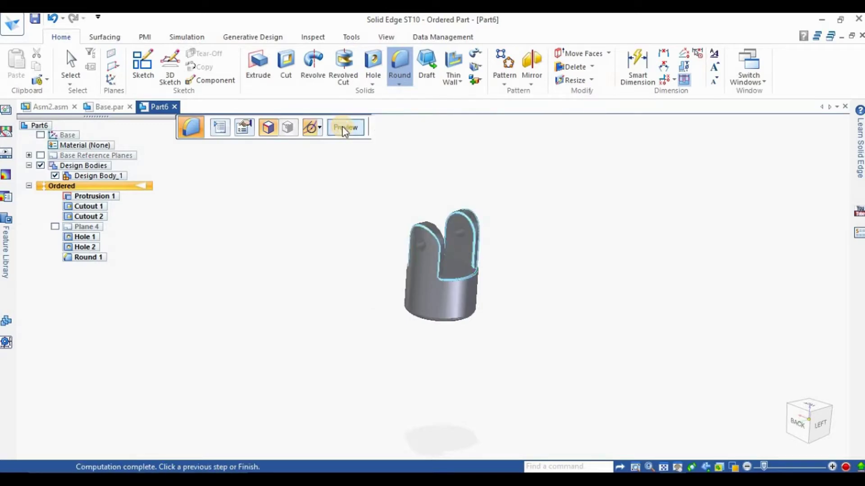
click(345, 127)
click(343, 129)
scroll(495, 264, up, 3)
middle_drag(504, 298, 524, 253)
middle_drag(308, 161, 345, 125)
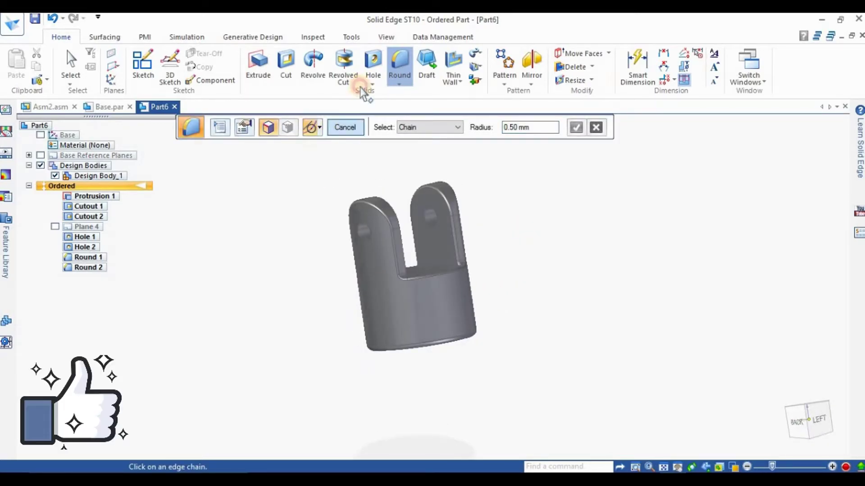
key(Escape)
Apply the High Quality view style, show the part in isometric view and save it as "part 1"
click(386, 37)
click(546, 67)
click(492, 90)
middle_drag(475, 218, 720, 211)
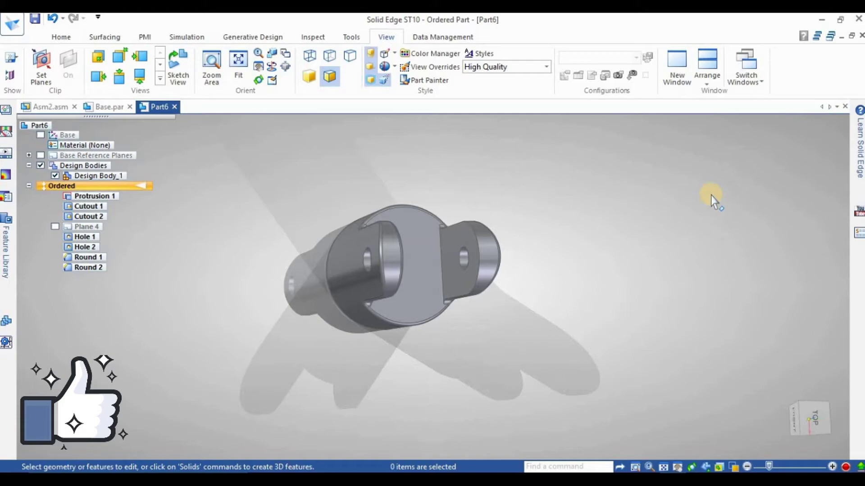
key(ctrl+i)
scroll(509, 254, up, 2)
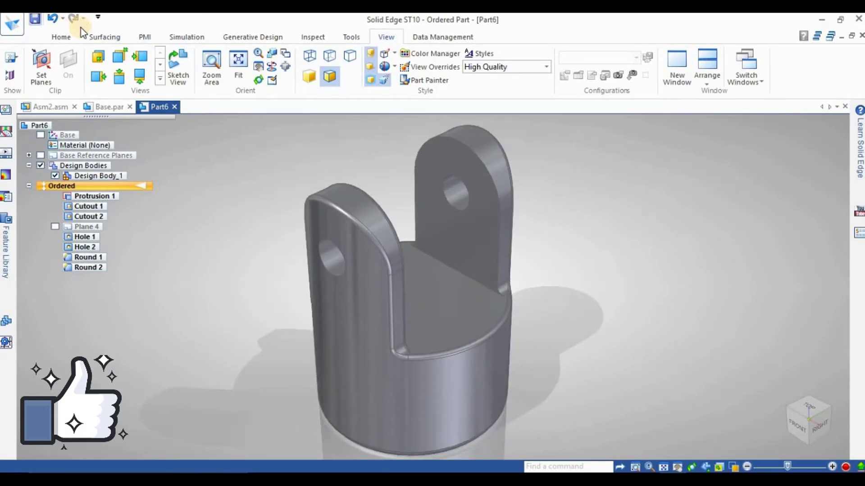
key(ctrl+s)
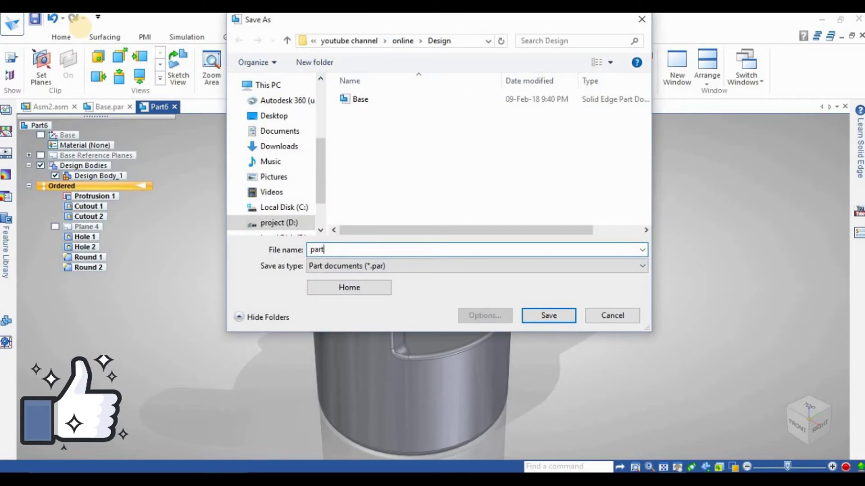
key(Return)
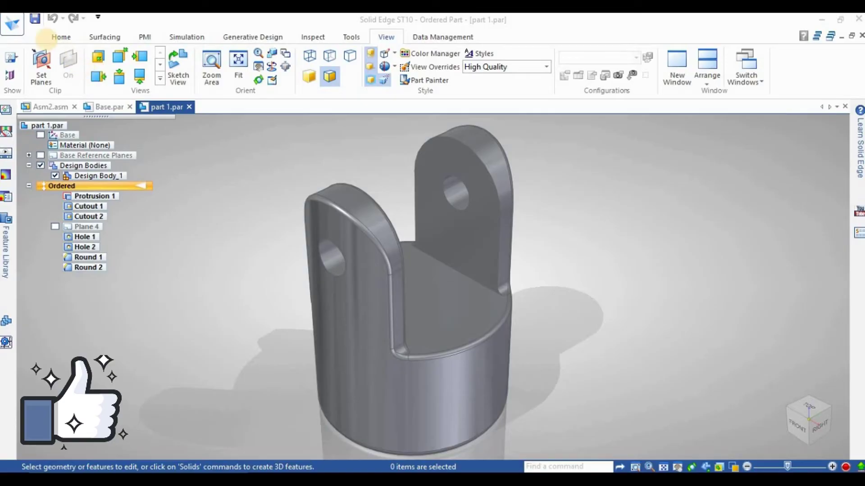
Create a new part document and switch it to the ordered modelling environment
click(12, 23)
click(35, 85)
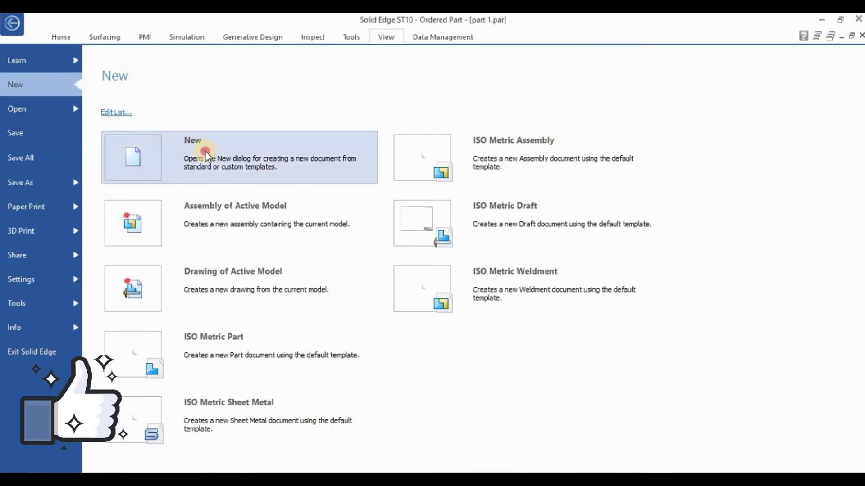
click(263, 165)
double_click(471, 180)
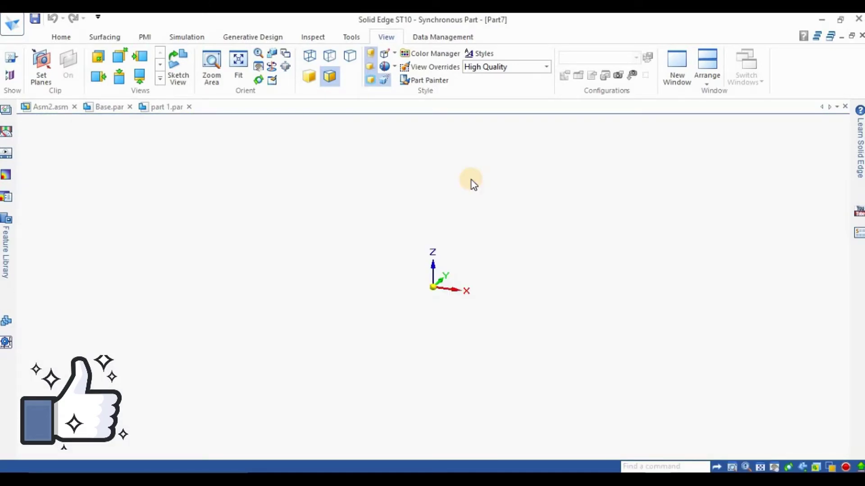
click(31, 67)
click(63, 38)
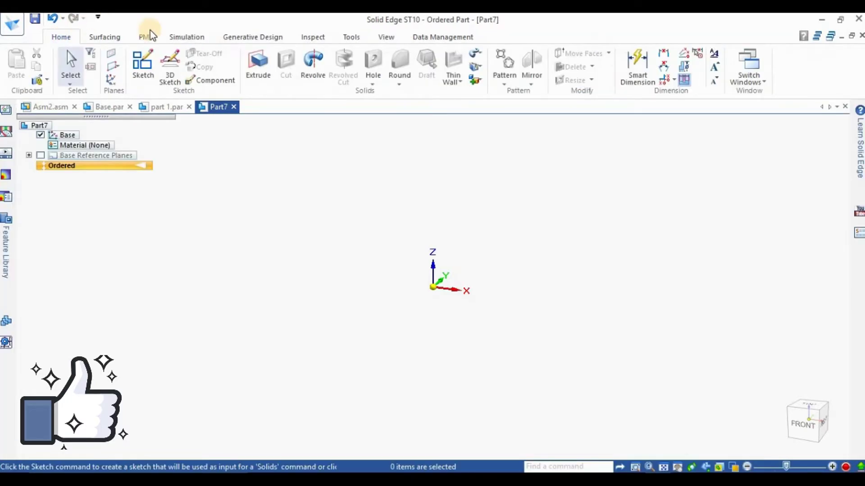
Start an Extrude on the front XZ plane and sketch a rectangle about 73 mm wide centred on the origin
click(266, 75)
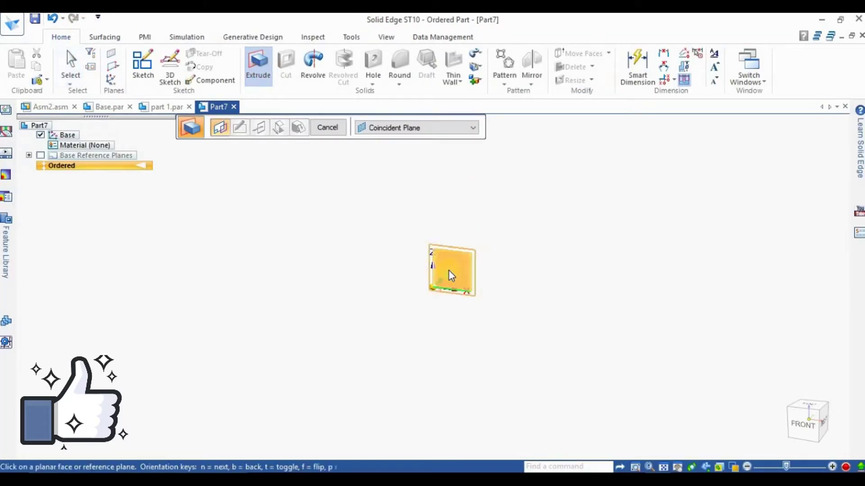
click(449, 270)
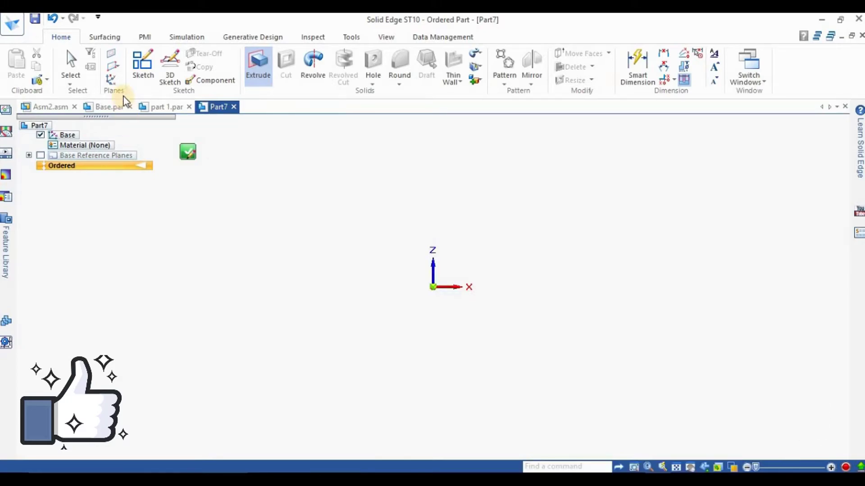
click(135, 67)
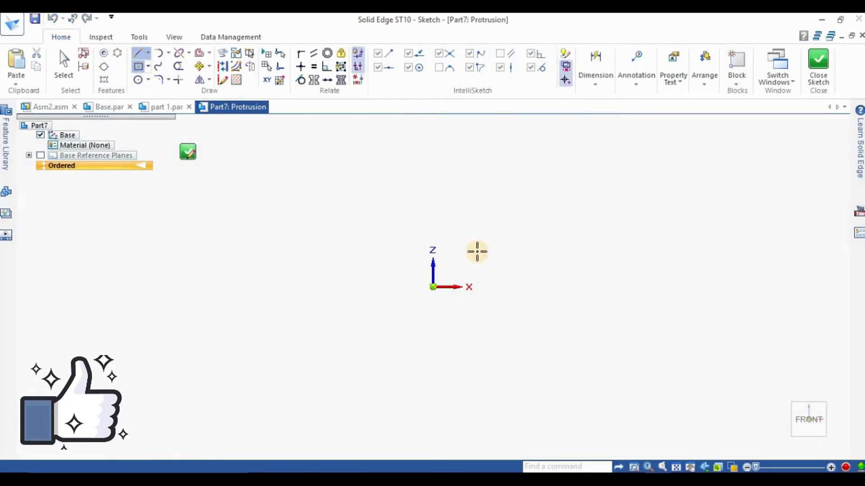
click(432, 286)
click(365, 237)
Dimension the rectangle's height and width to 12 mm each, making it a square
click(597, 76)
click(592, 118)
click(365, 262)
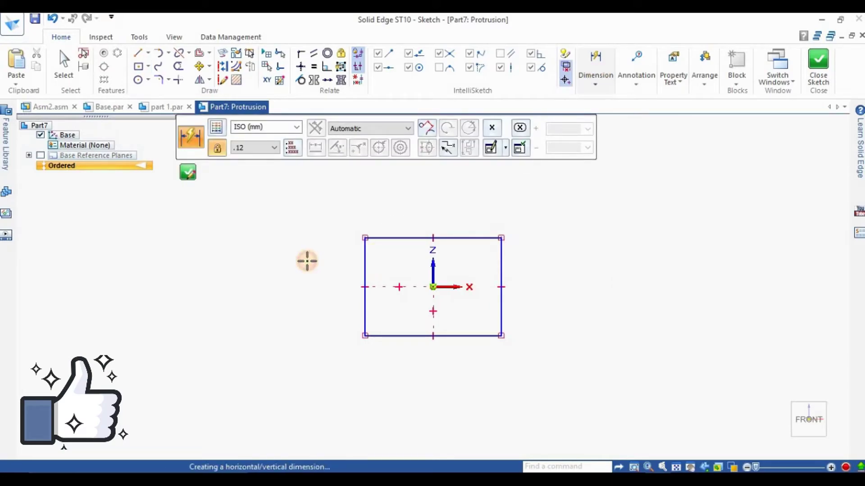
click(306, 259)
text(12)
key(Return)
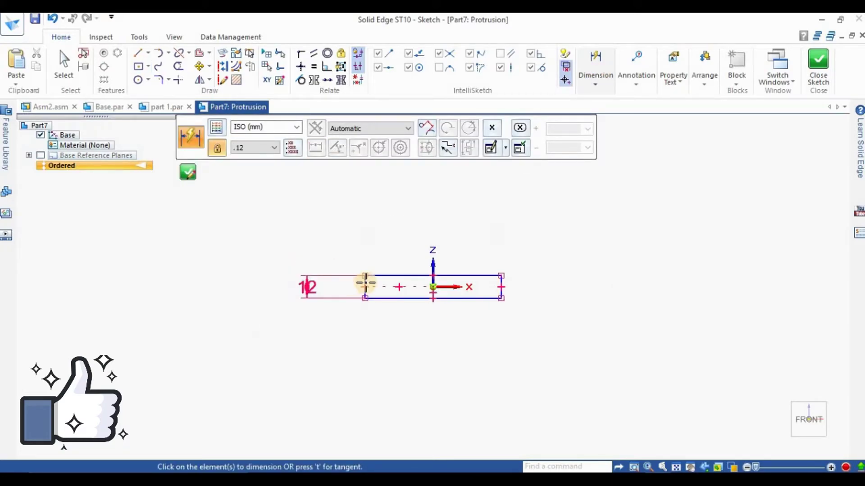
click(394, 276)
click(395, 241)
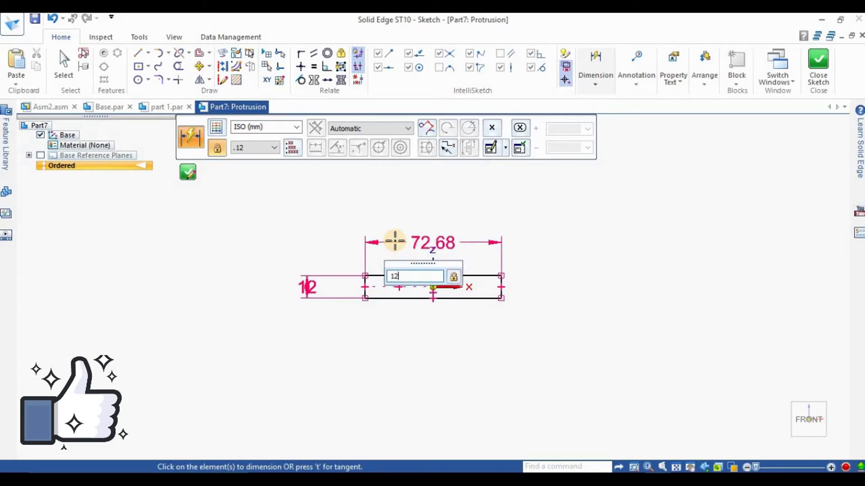
text(12)
key(Return)
Close the sketch and extrude the square 12 mm symmetrically about the sketch plane into a cube
click(818, 73)
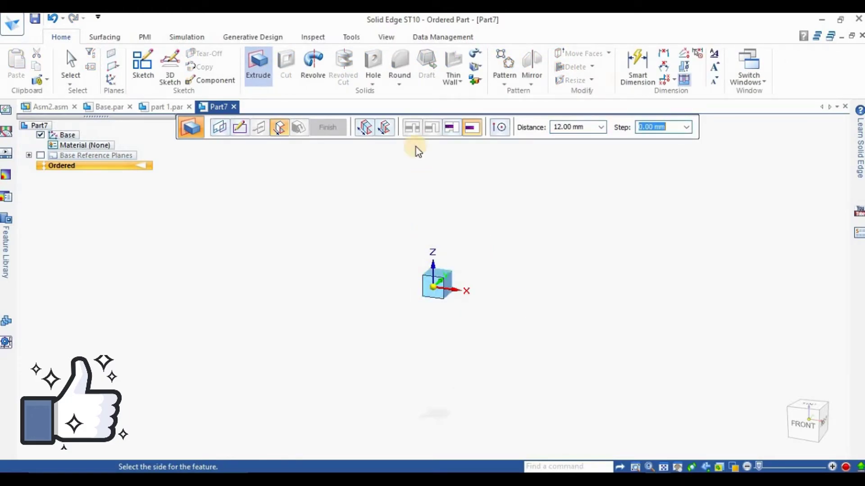
click(385, 128)
click(415, 237)
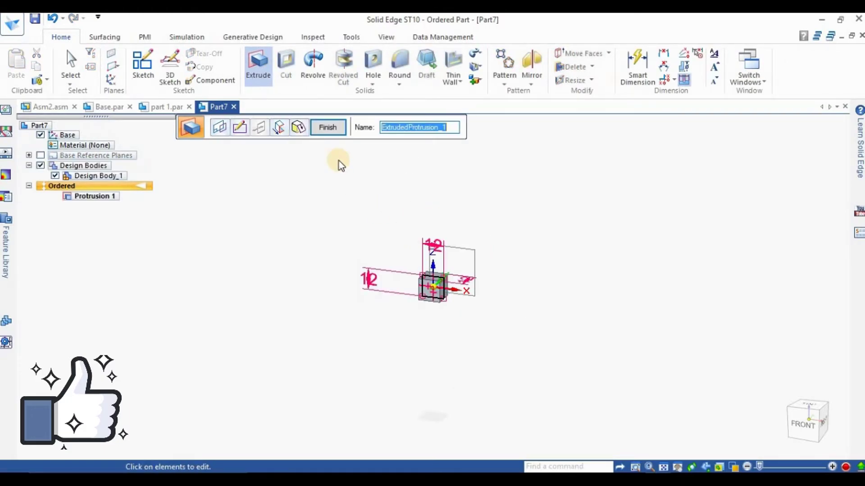
click(319, 128)
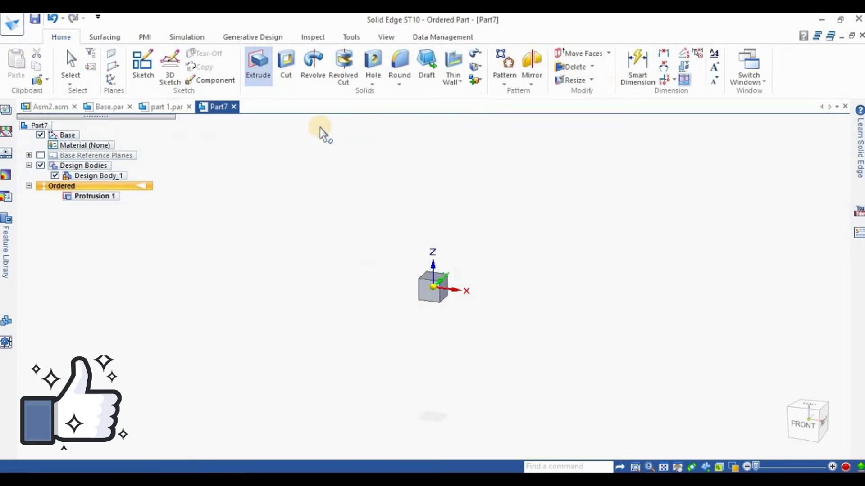
Paint the cube with the Steel style using the Part Painter
click(385, 37)
click(427, 81)
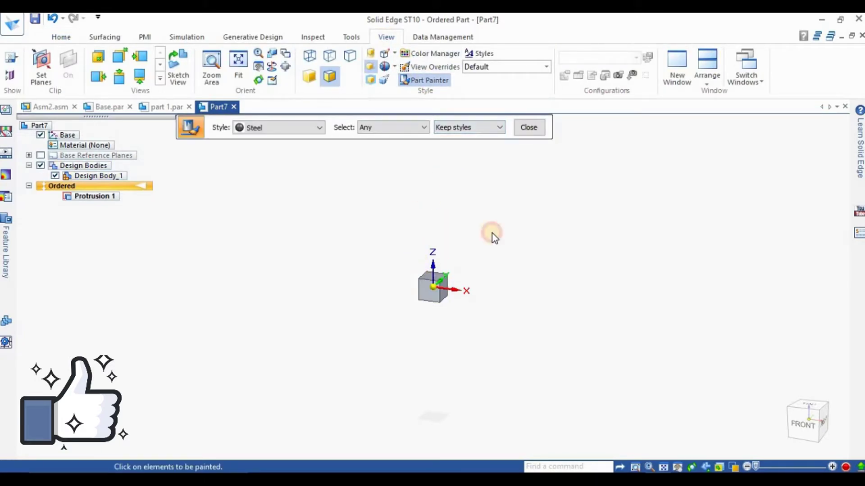
click(433, 290)
click(530, 127)
scroll(457, 229, up, 3)
middle_drag(458, 248, 447, 284)
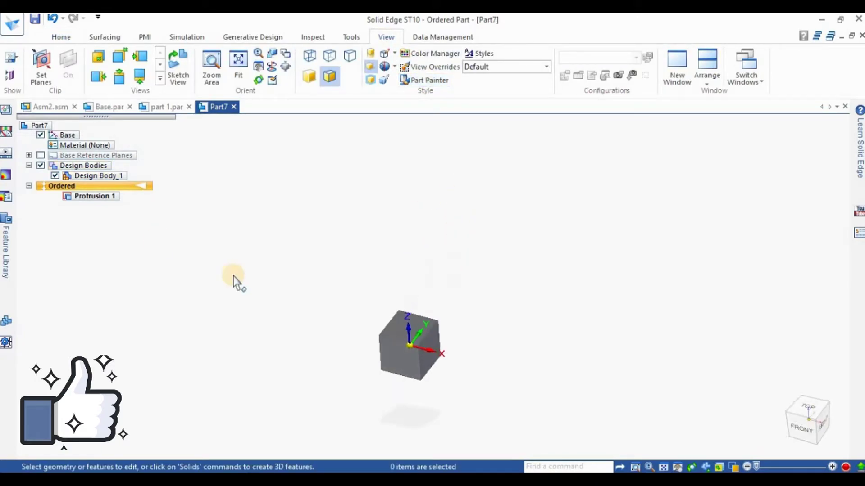
Start a Revolved Cut sketch on the front XZ plane and draw a horizontal line from the cube's upper right corner outward
click(61, 37)
click(350, 70)
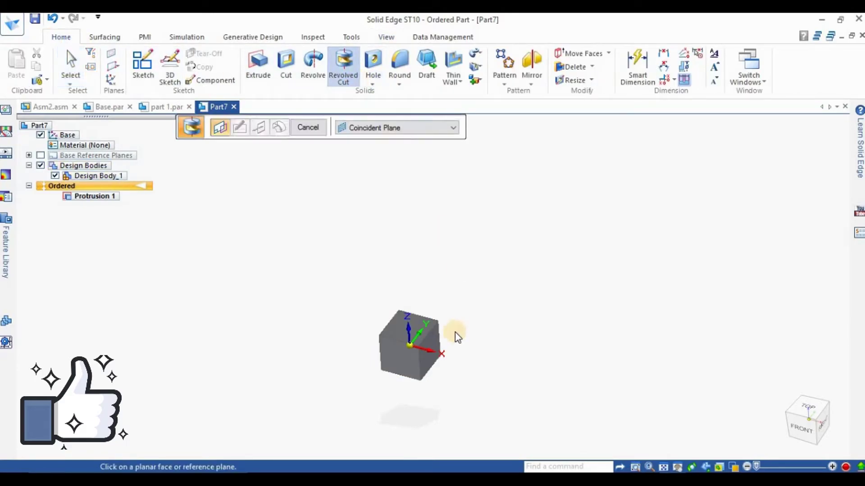
click(428, 330)
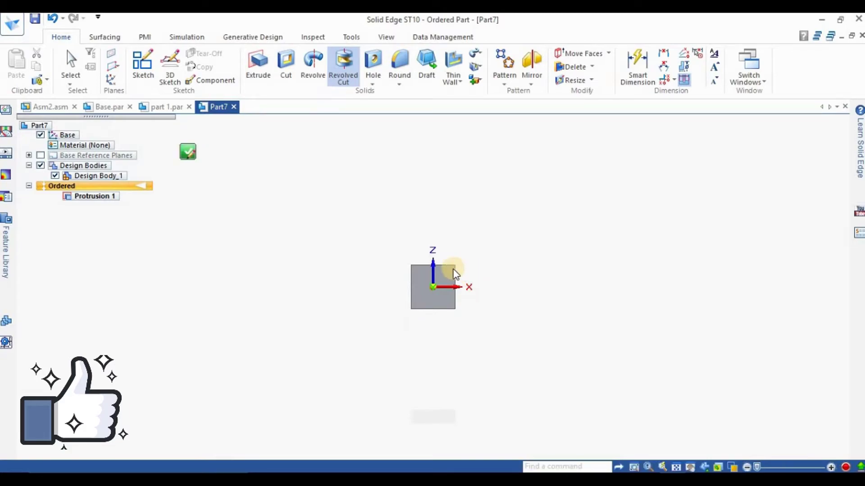
scroll(462, 273, up, 6)
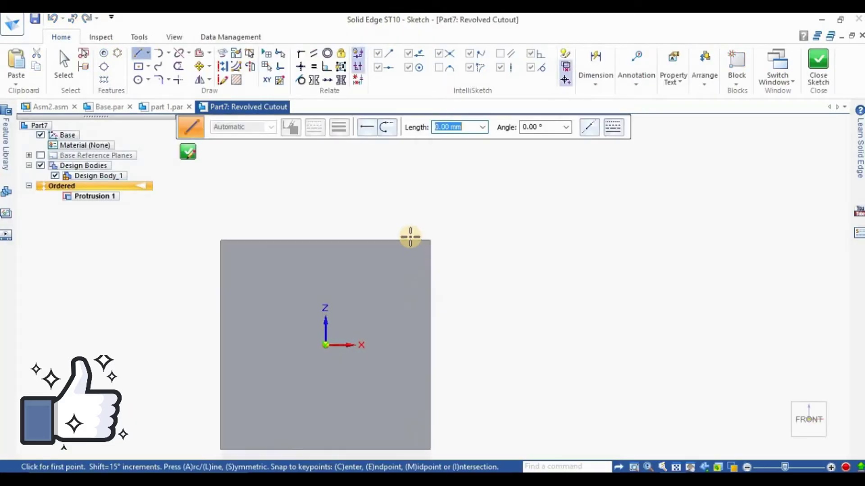
click(430, 241)
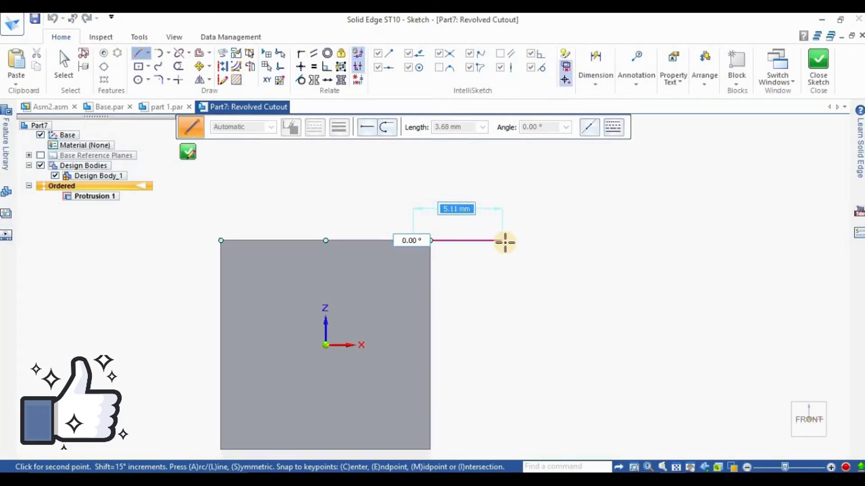
click(526, 243)
scroll(535, 301, down, 2)
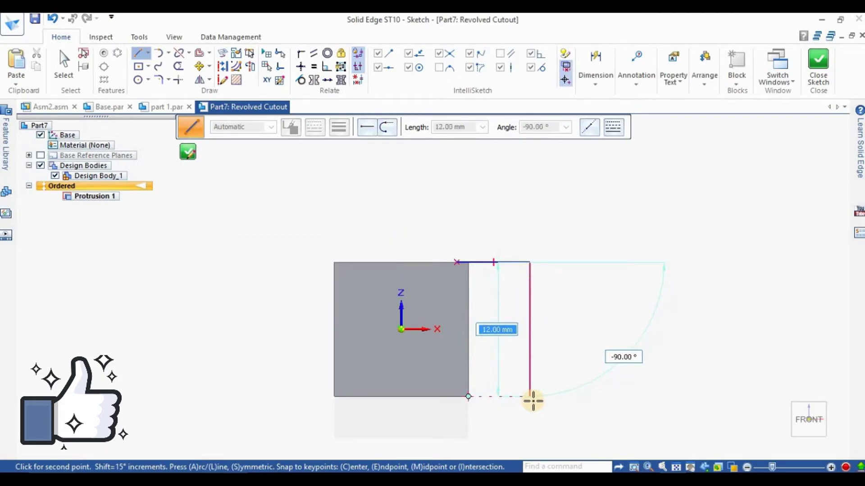
Close the cut profile with a 12 mm vertical line, a lower line about 6.4 mm, two slanted lines and an inner vertical about 6 mm
click(490, 391)
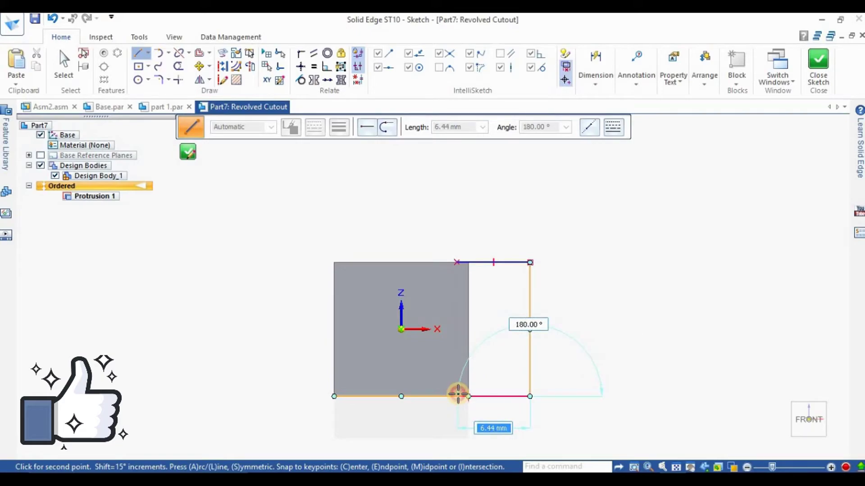
click(458, 395)
click(494, 360)
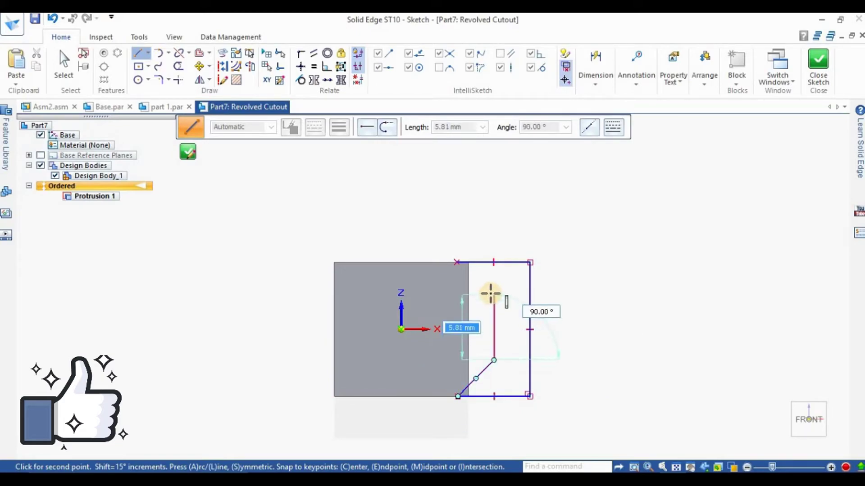
click(467, 274)
click(457, 263)
key(Escape)
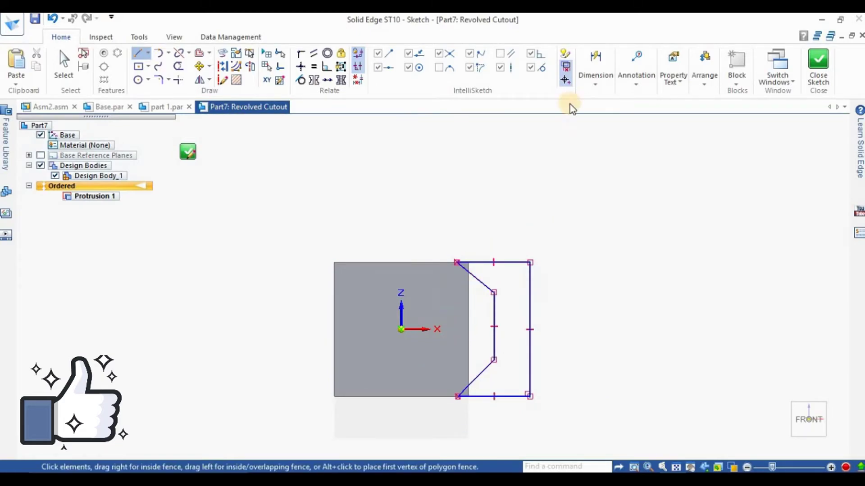
Dimension the horizontal distance between the profile's inner and outer vertical lines to 2.54 mm
click(493, 305)
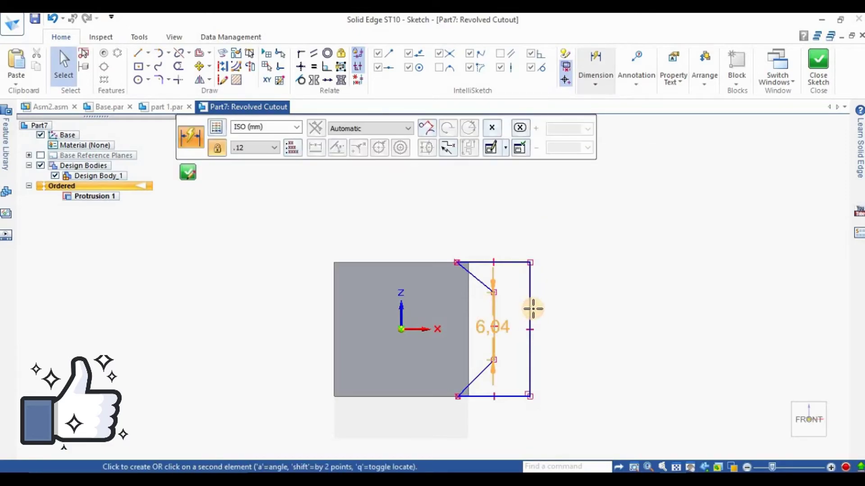
click(530, 308)
click(505, 237)
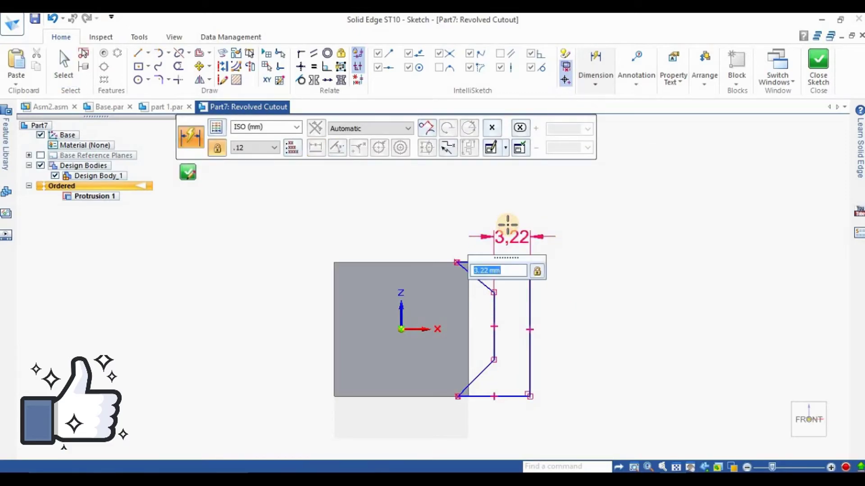
text(2.54)
key(Return)
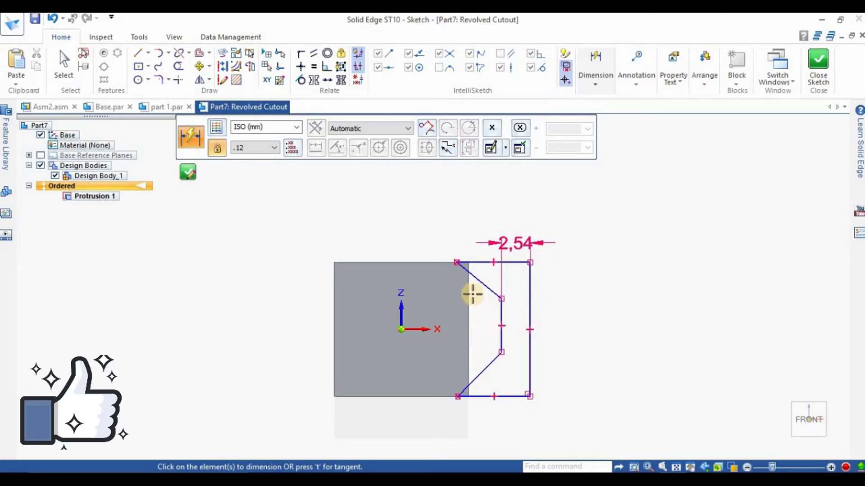
Dimension the horizontal offset between the cut profile's upper left corner and the cube's right edge to 0.25 mm
click(457, 261)
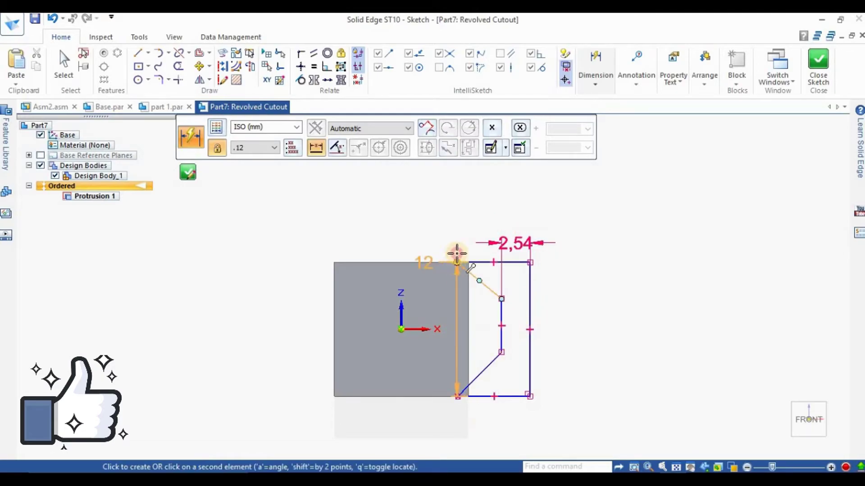
click(447, 221)
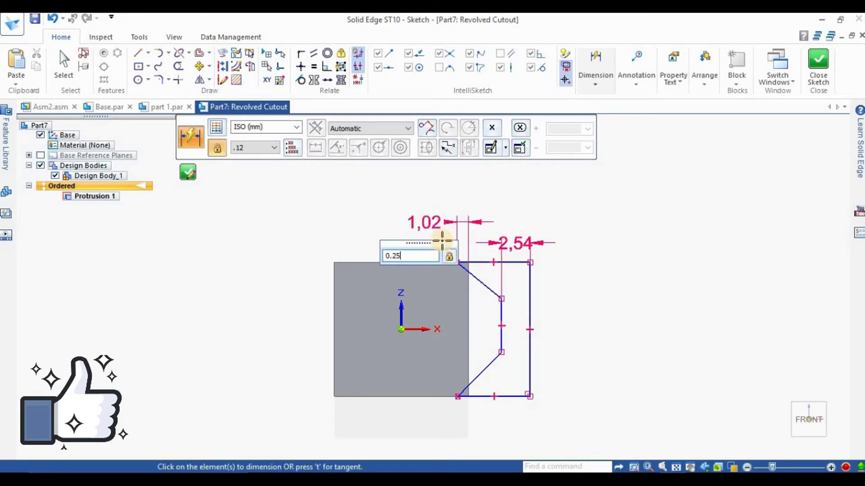
key(Return)
key(Escape)
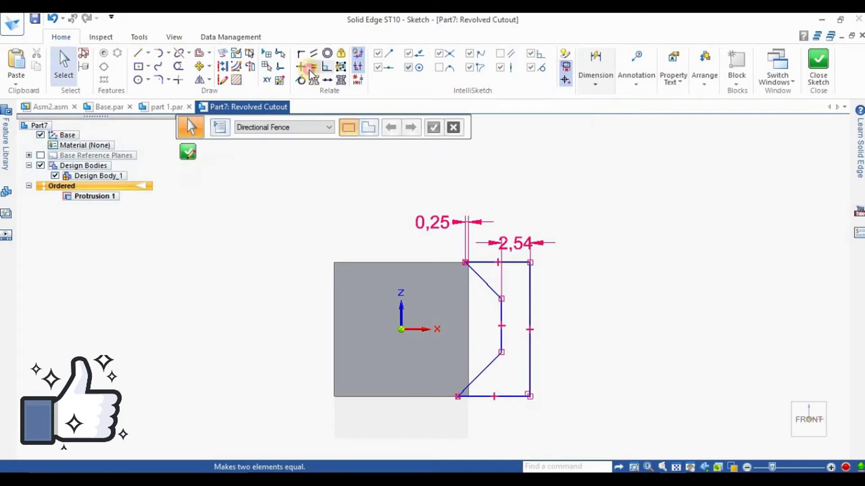
Apply an Equal relation between the profile's upper and lower horizontal lines
click(314, 67)
click(478, 263)
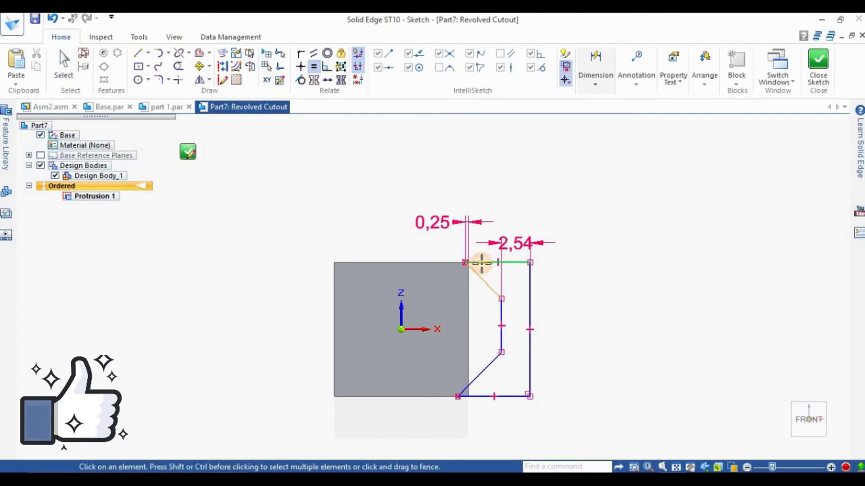
click(483, 398)
scroll(473, 396, up, 3)
scroll(473, 396, down, 2)
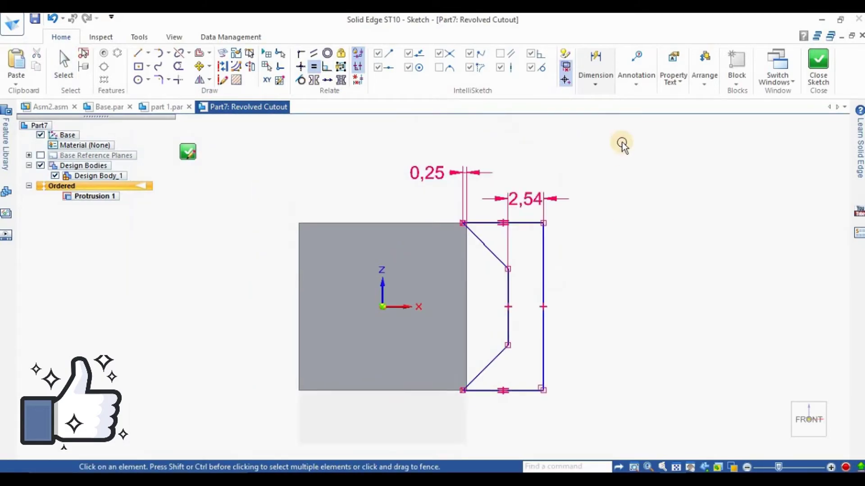
Dimension the profile's lower horizontal line to 6.35 mm
key(Escape)
click(599, 84)
click(596, 124)
key(d)
click(518, 390)
click(516, 419)
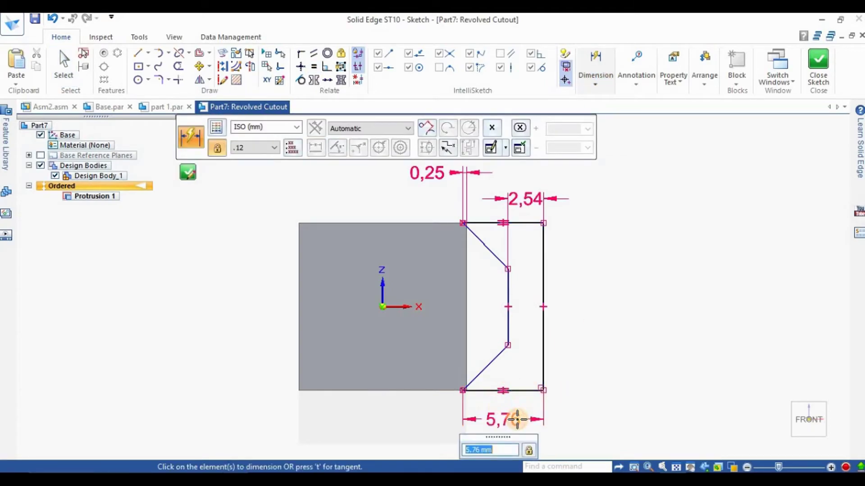
text(6.35)
key(Return)
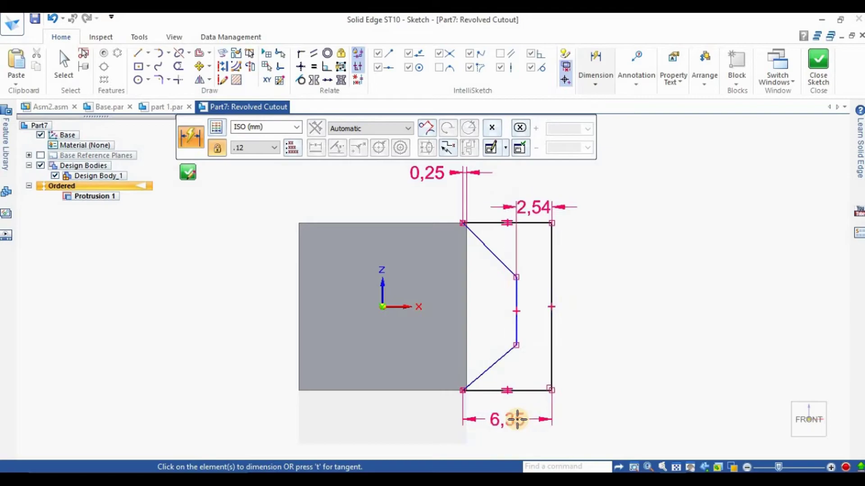
Align the midpoint of the profile's inner vertical line horizontally with the origin
key(Escape)
click(301, 67)
click(517, 310)
click(382, 307)
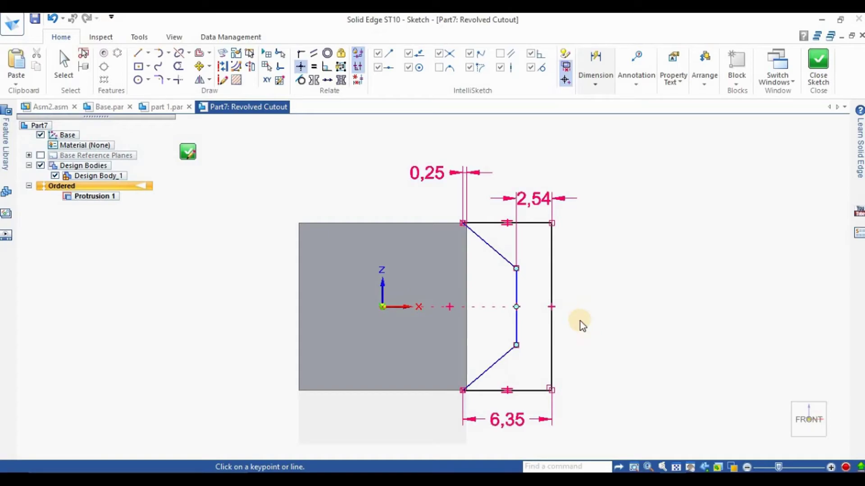
key(Escape)
Dimension the angle of the profile's upper slanted line from the horizontal to 30°
click(595, 67)
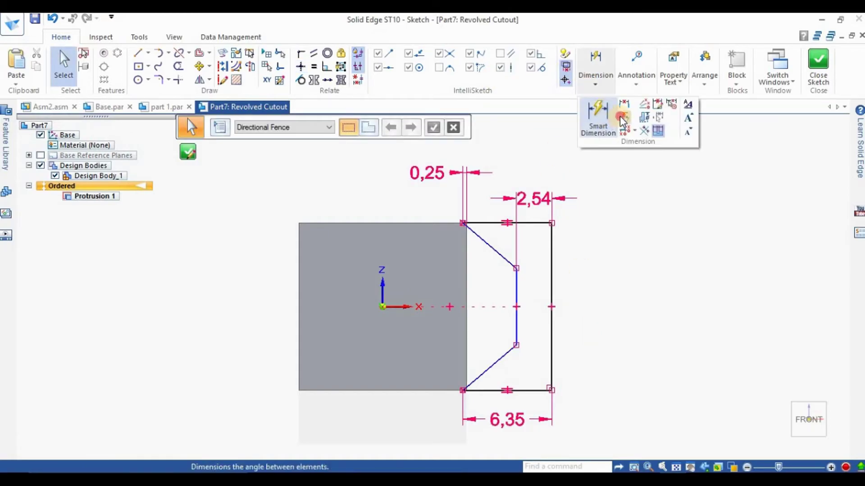
click(598, 118)
click(491, 239)
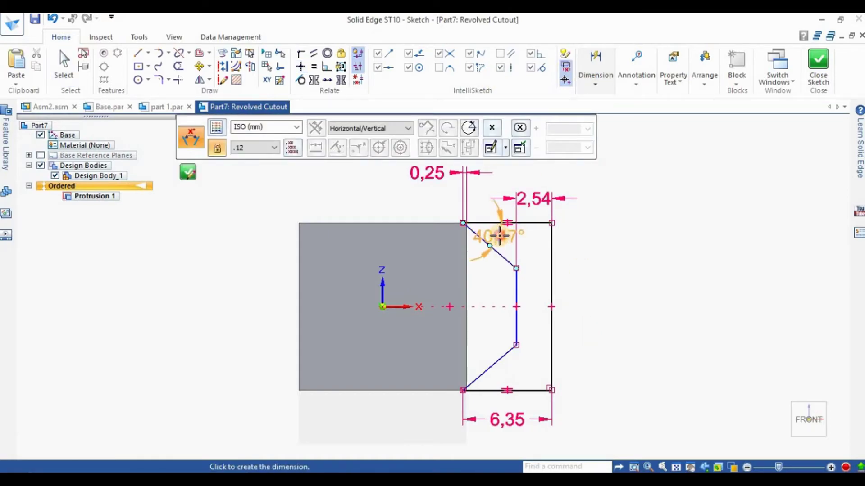
click(499, 235)
text(30)
key(Return)
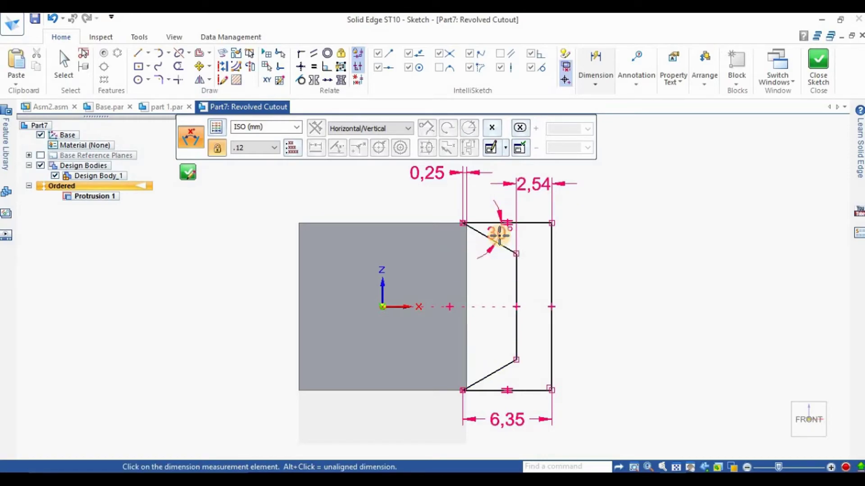
key(Escape)
Set the Z axis as the axis of revolution and close the cut sketch
click(249, 65)
click(249, 66)
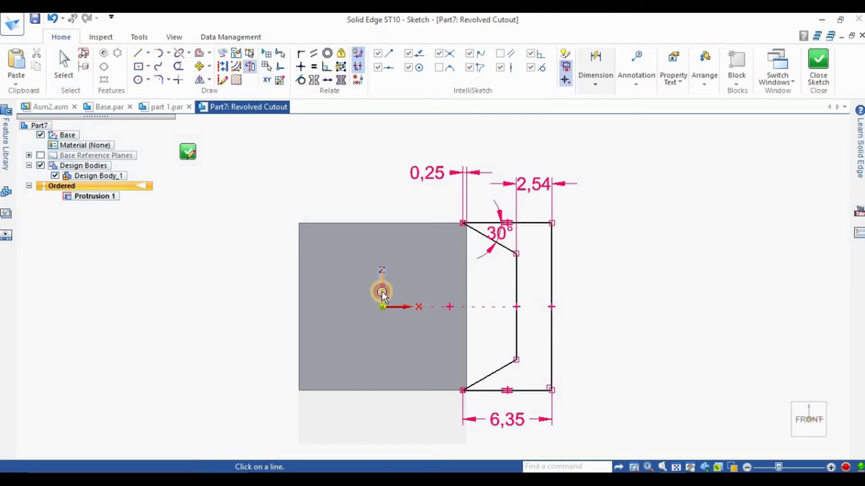
key(Escape)
click(824, 64)
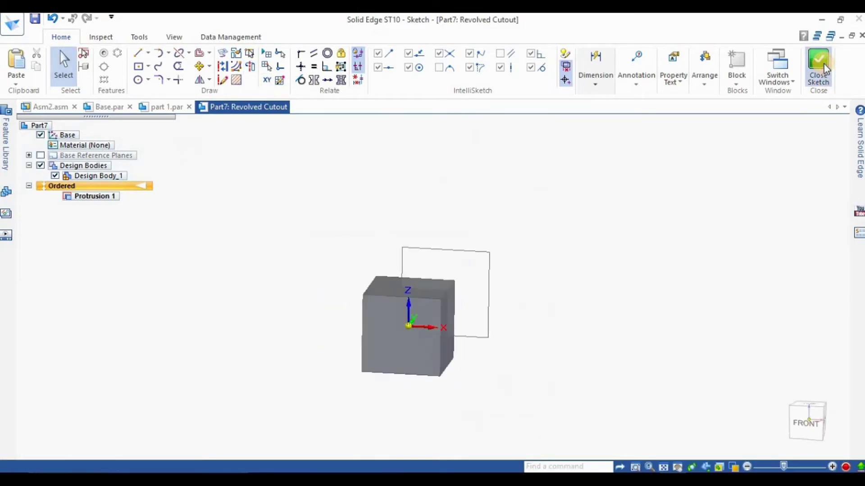
Revolve the cut 360° around the cube, removing the profile side, and finish the feature
text(36)
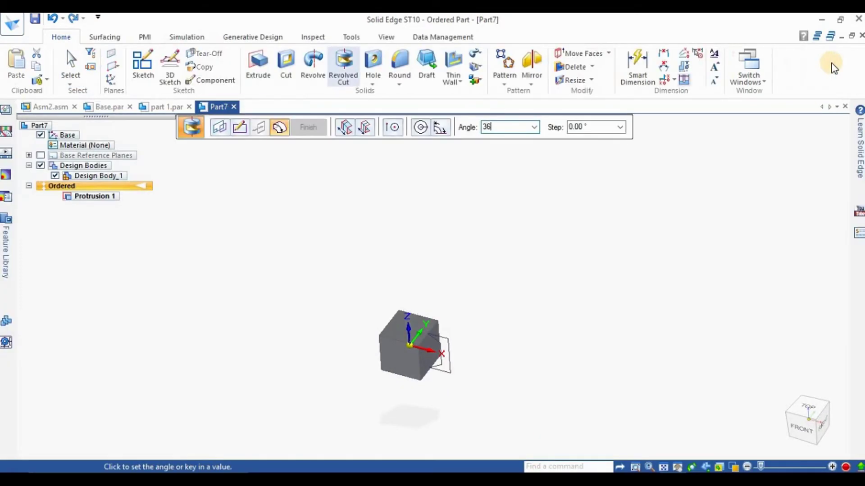
text(0)
click(812, 106)
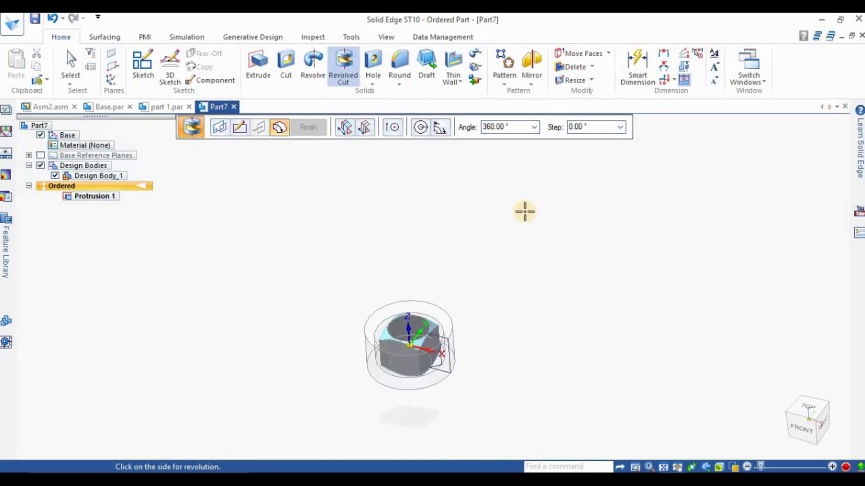
click(509, 209)
click(310, 127)
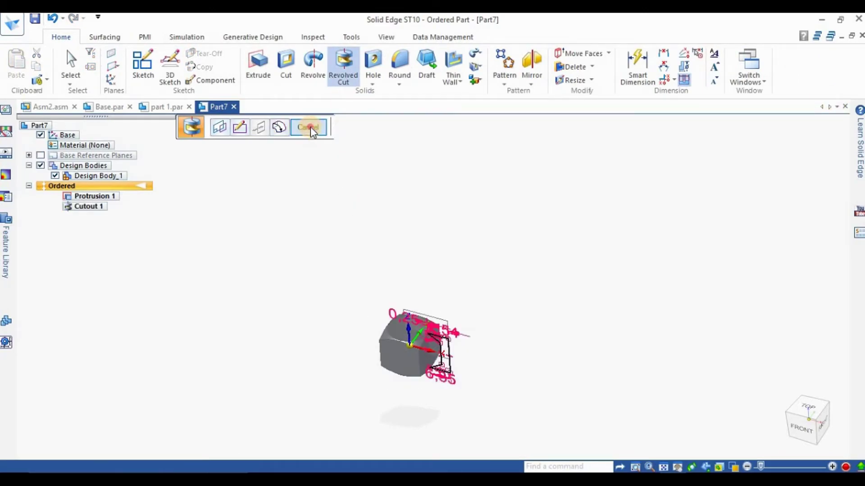
click(310, 127)
Start an Extrude sketch on the Right (yz) plane and draw a circle about 6 mm in diameter centred on the origin
scroll(437, 401, up, 5)
middle_drag(522, 323, 568, 267)
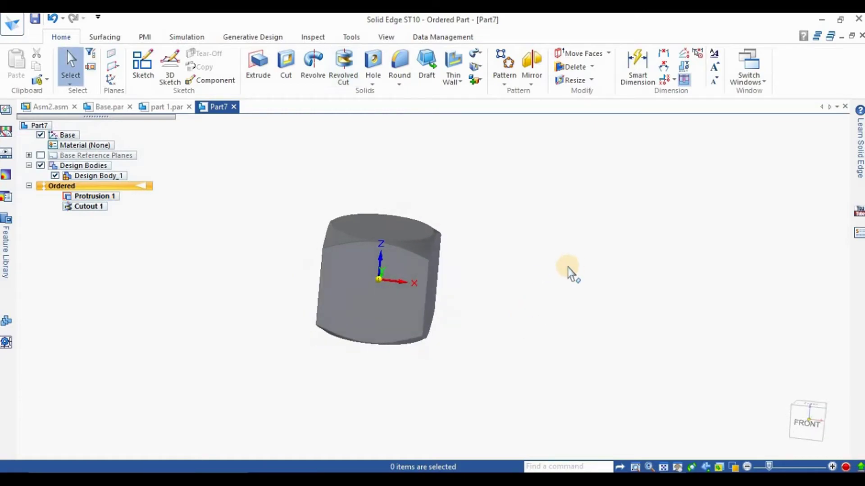
click(266, 70)
middle_drag(482, 261, 395, 250)
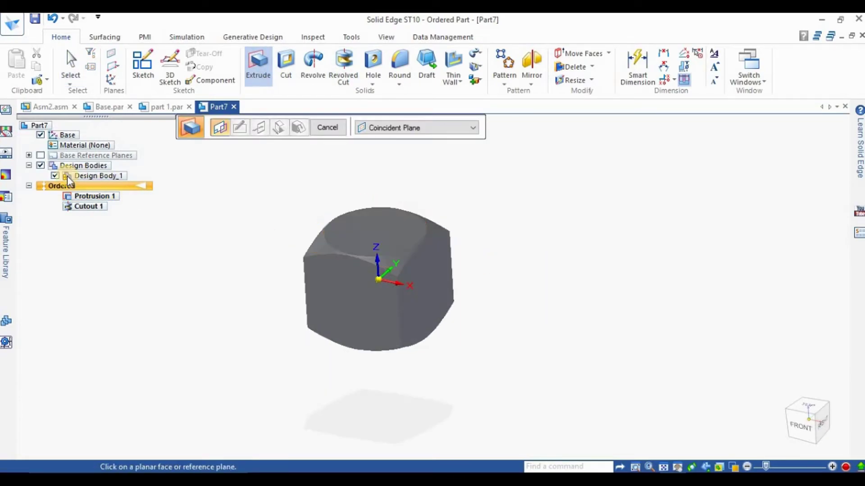
scroll(418, 278, down, 3)
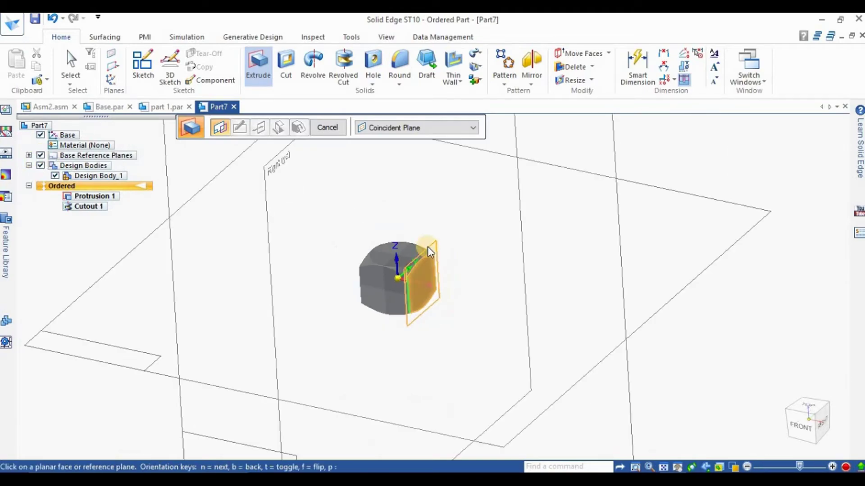
click(439, 172)
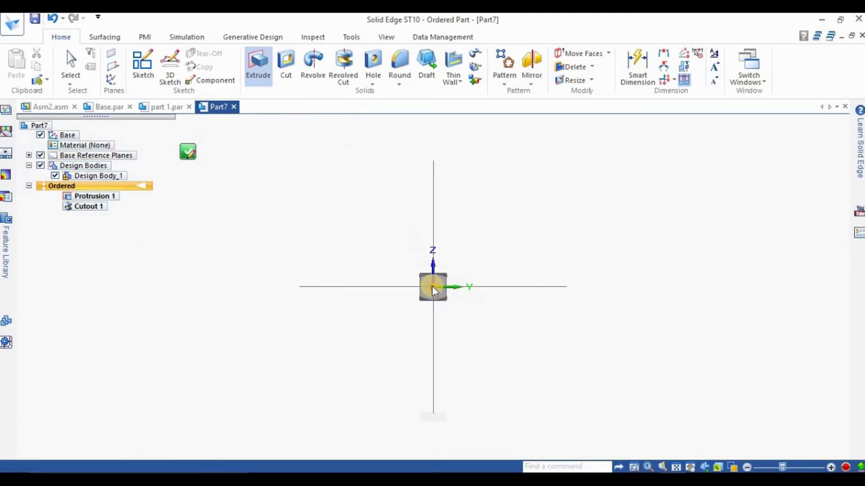
scroll(432, 285, up, 5)
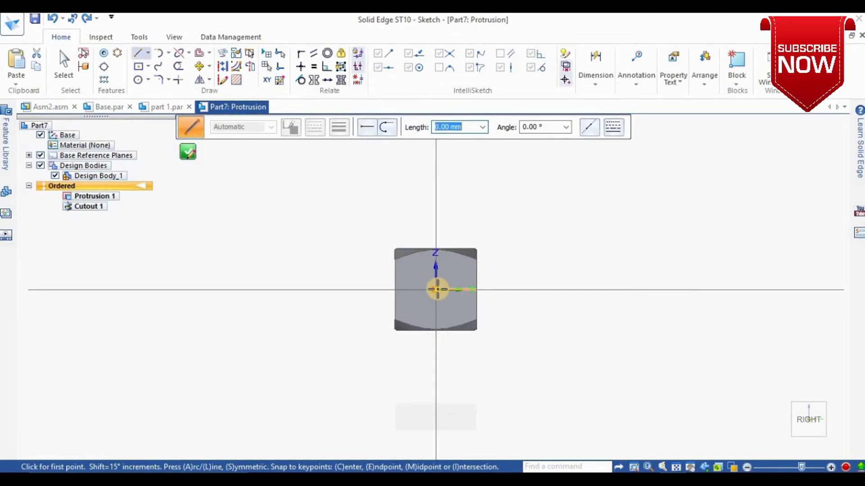
click(435, 289)
key(Escape)
click(138, 80)
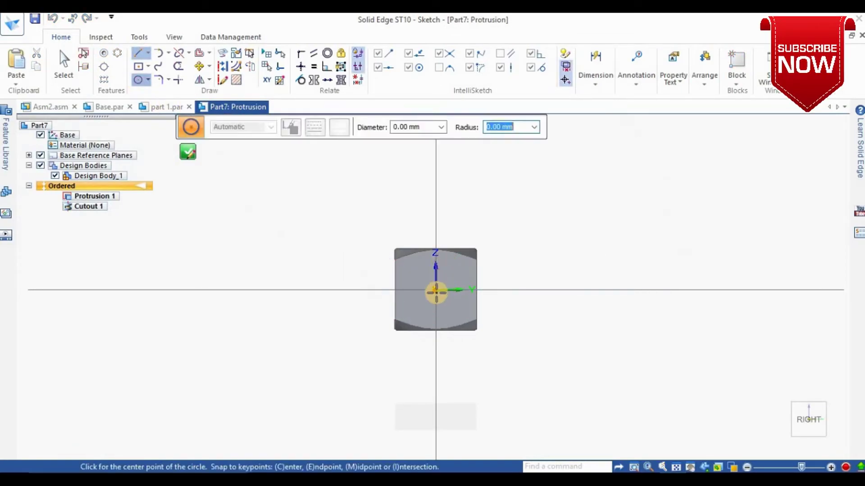
click(435, 290)
click(421, 275)
Dimension the circle's diameter to 4.5 mm
click(596, 76)
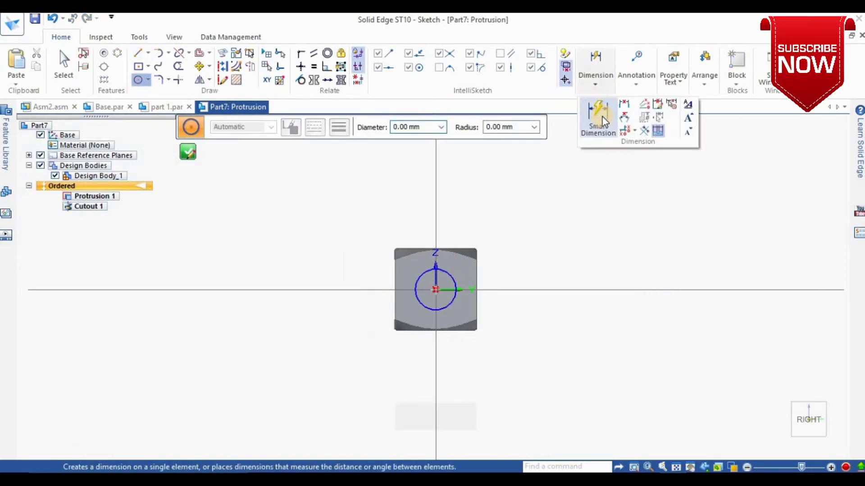
click(601, 116)
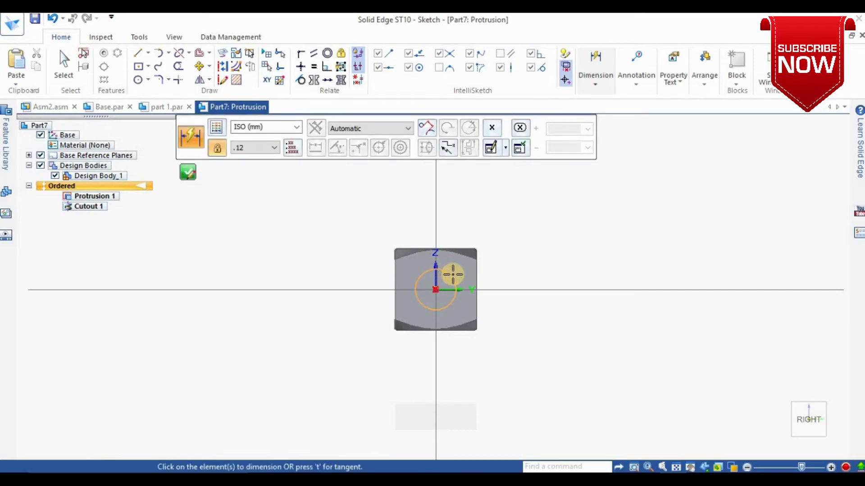
click(468, 274)
click(564, 253)
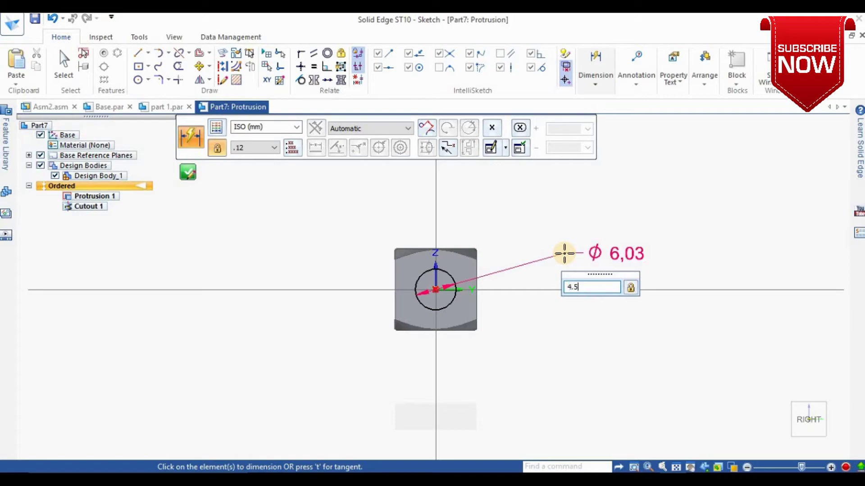
text(4.5)
key(Return)
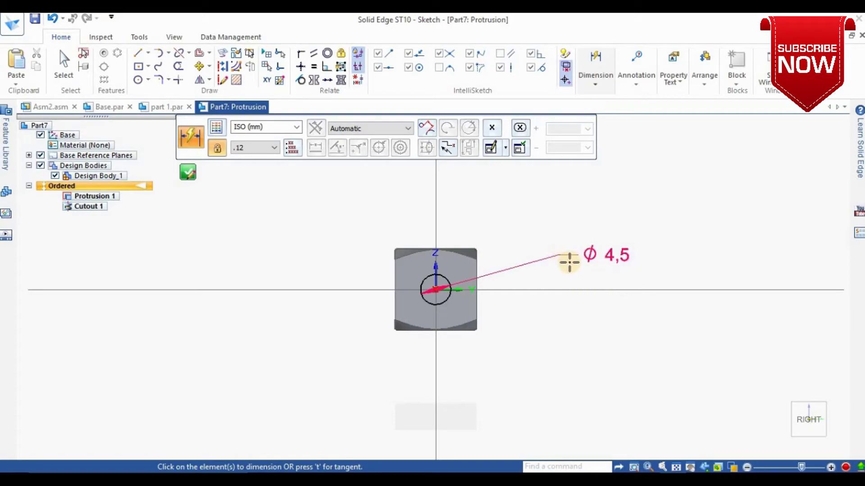
key(Escape)
Close the sketch and extrude the circle symmetrically 24 mm through the cube, finishing the protrusion
middle_drag(520, 242, 486, 289)
scroll(504, 269, down, 4)
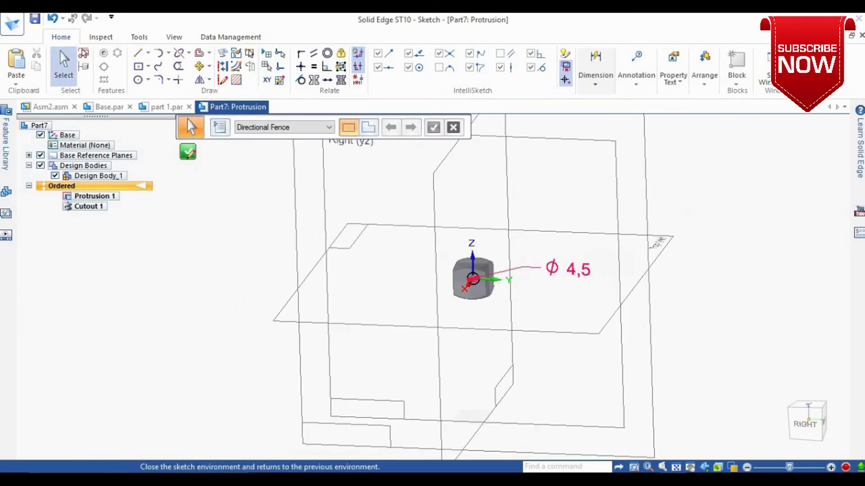
click(188, 152)
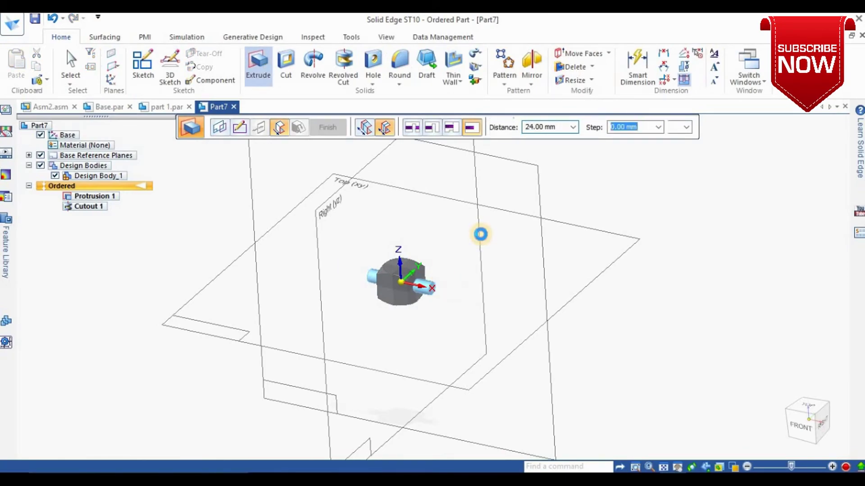
click(481, 234)
click(328, 127)
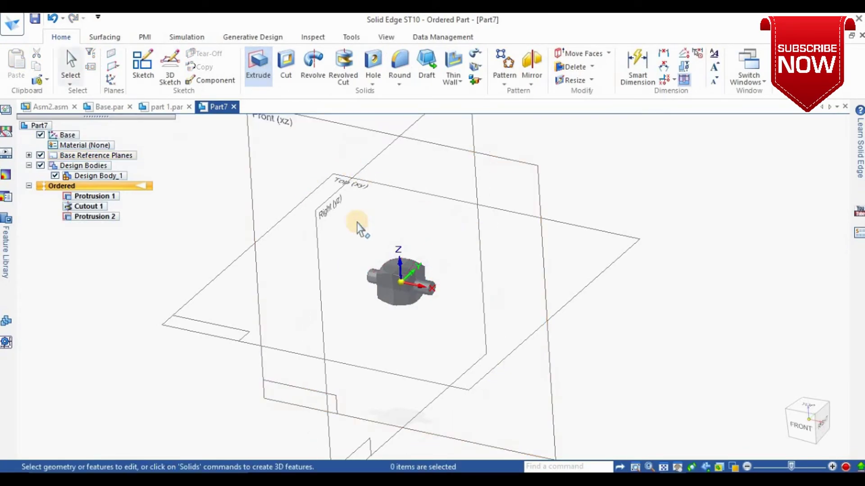
click(257, 68)
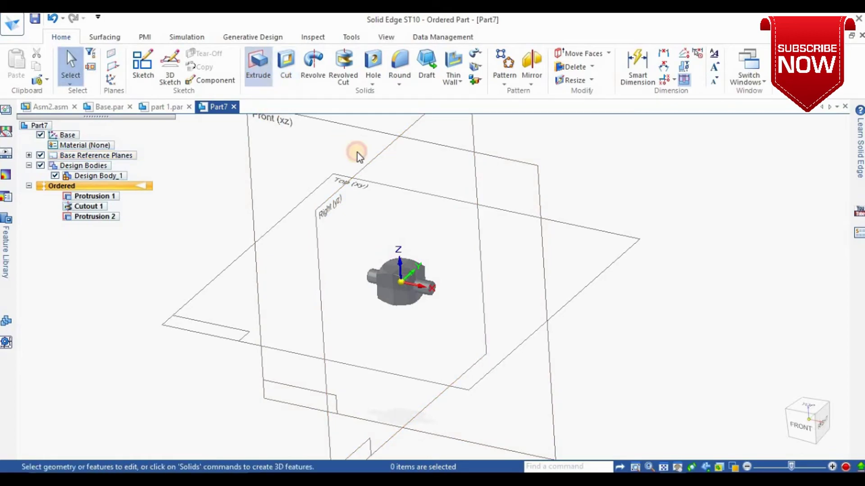
click(504, 185)
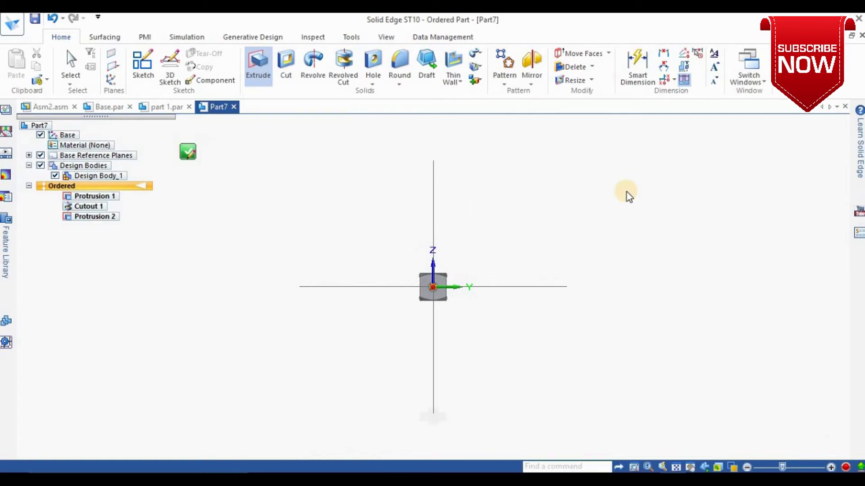
click(184, 158)
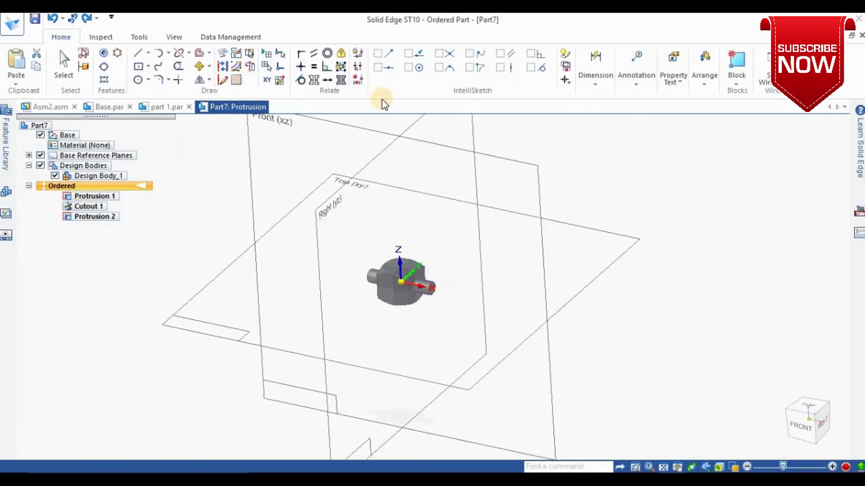
key(Escape)
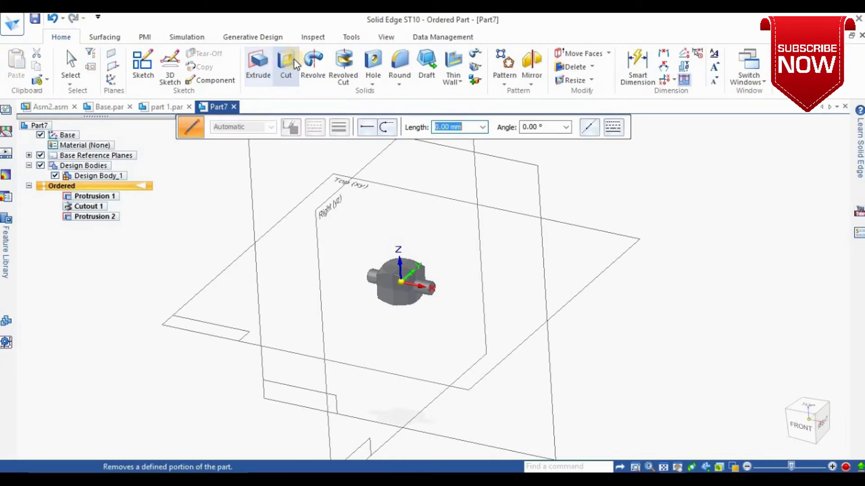
Start an Extrude sketch on the Front (xz) plane and draw a circle about 6.5 mm in diameter centred on the origin
click(538, 183)
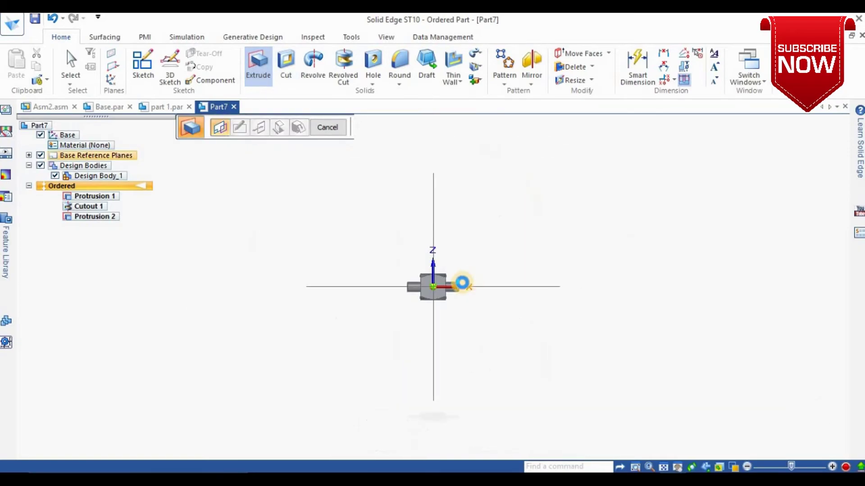
click(427, 298)
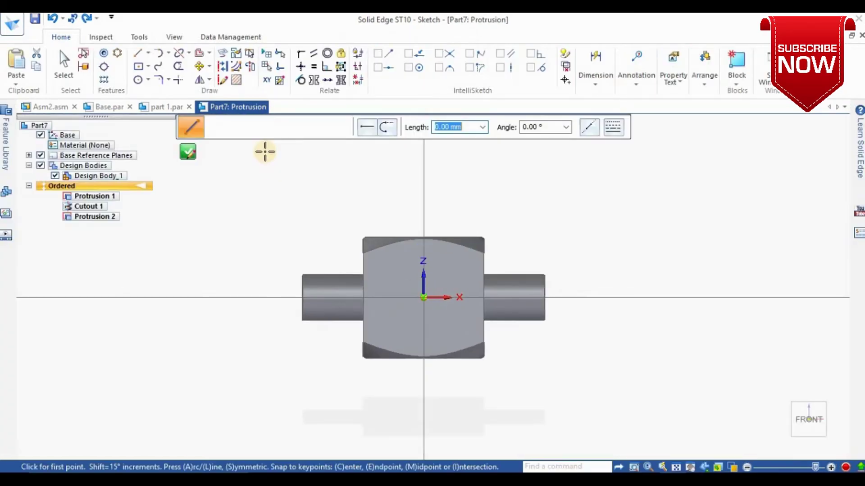
click(138, 80)
click(424, 297)
click(400, 273)
Dimension the new circle's diameter to 4.5 mm
click(604, 75)
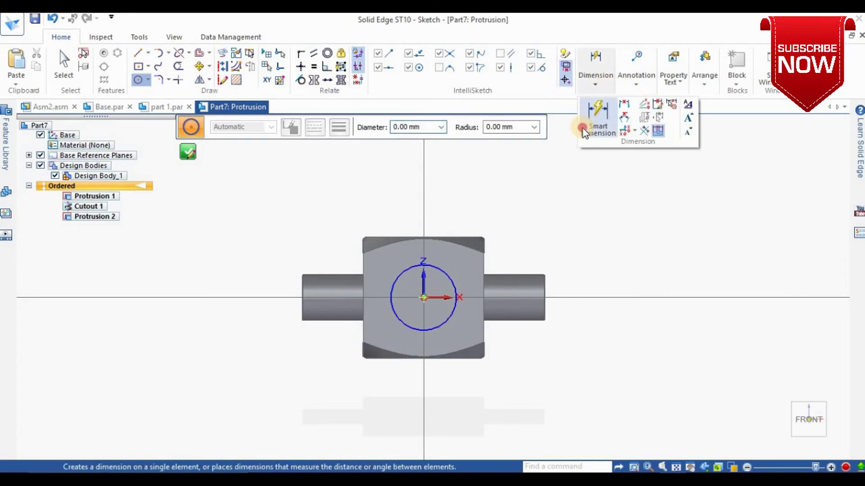
click(581, 127)
click(444, 266)
click(549, 242)
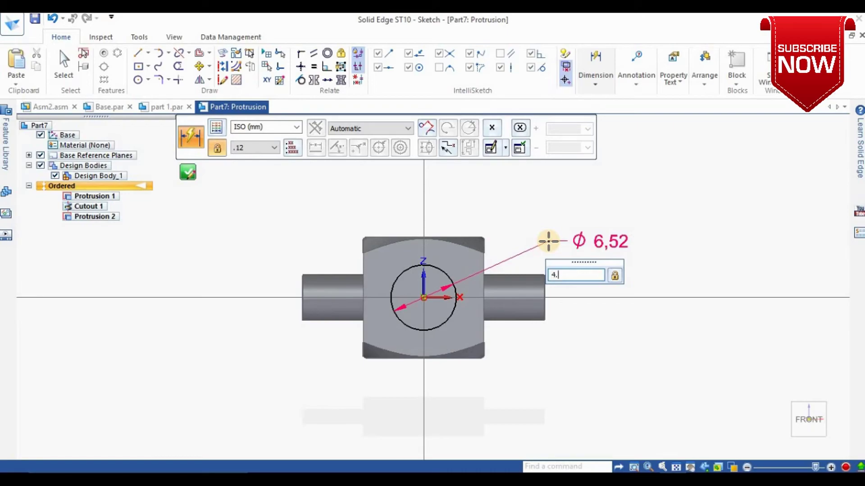
key(Return)
key(Escape)
Close the sketch and extrude the circle 24 mm symmetrically along Y, finishing the second pair of pins
click(805, 68)
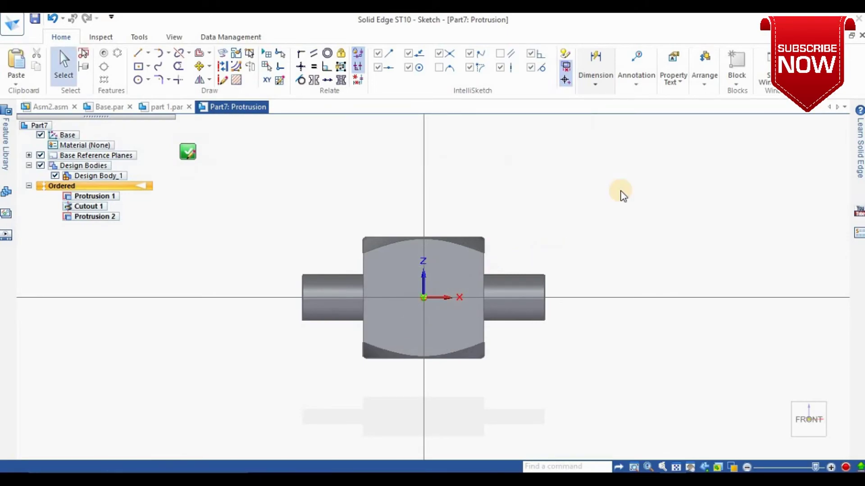
right_click(553, 250)
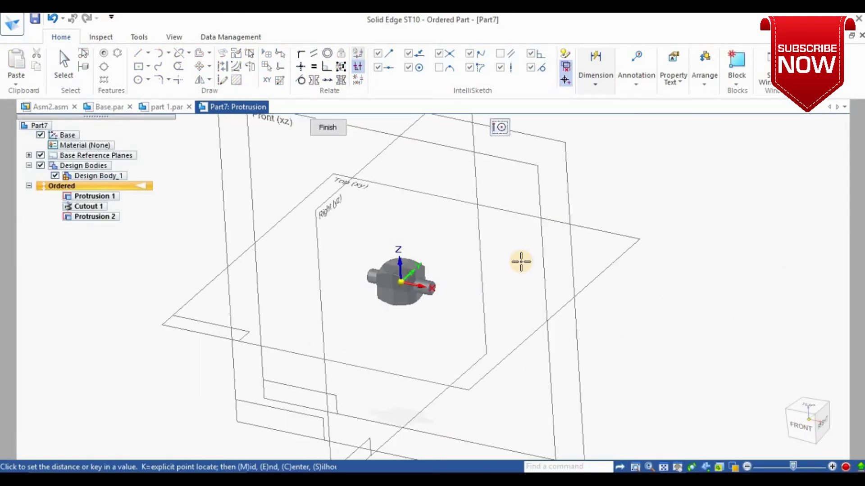
text(24)
key(Return)
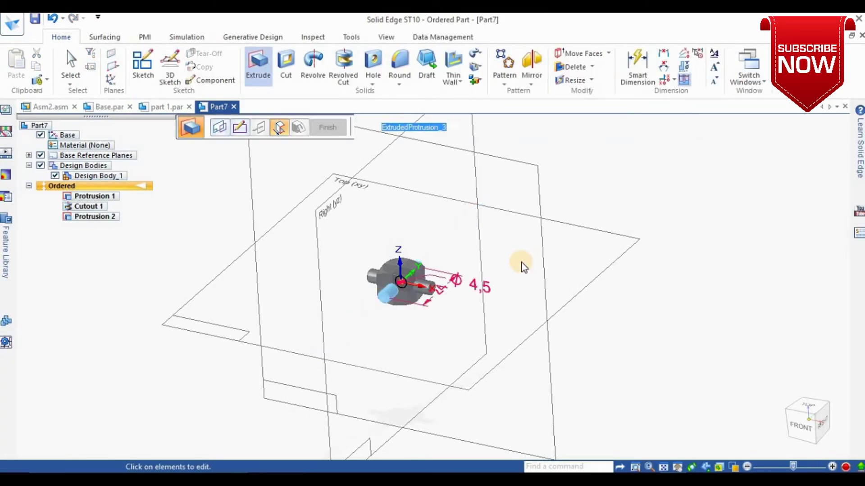
click(316, 128)
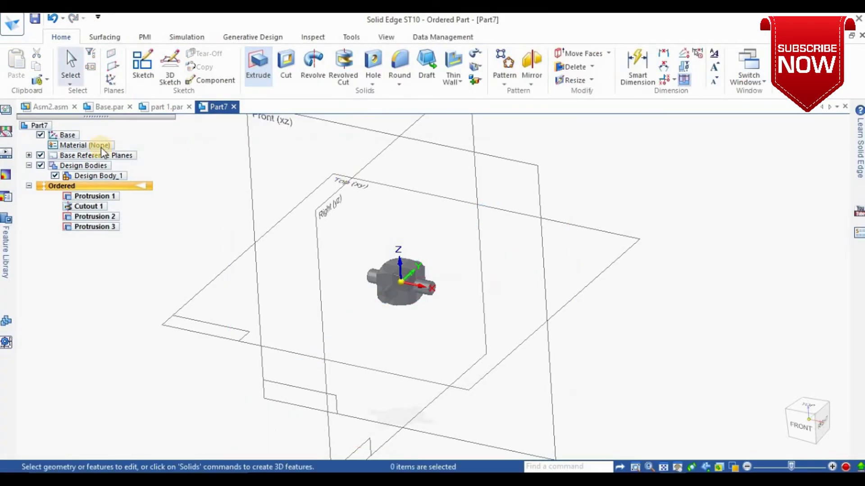
Hide the base reference planes and the base coordinate system
click(40, 156)
scroll(382, 211, up, 3)
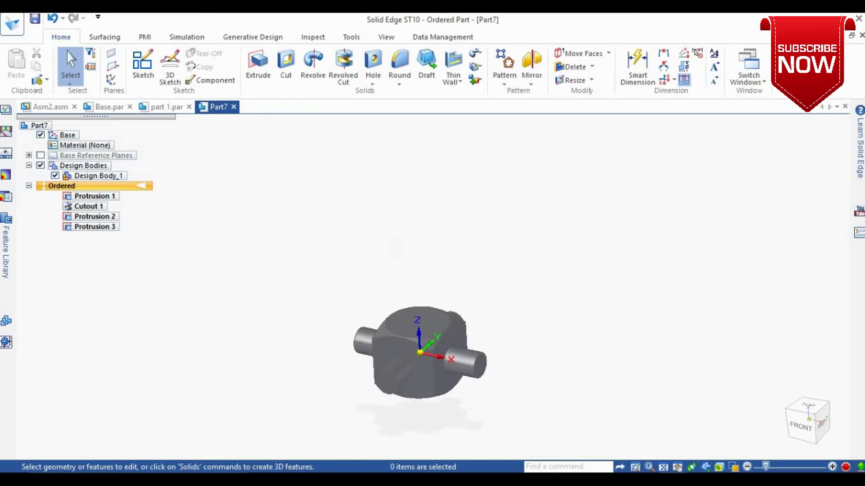
middle_drag(379, 370, 386, 134)
Start a Round with a 0.50 mm radius and select the outer end edges of all four pins
click(399, 84)
click(414, 94)
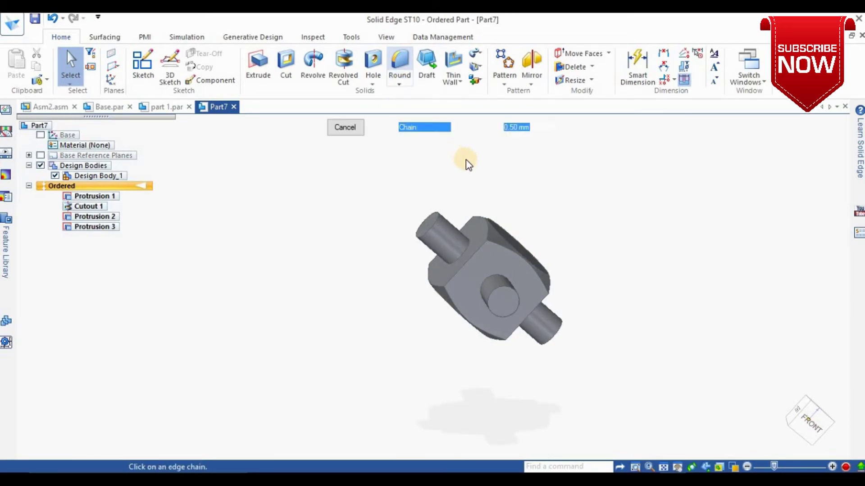
click(439, 217)
click(512, 290)
click(561, 325)
middle_drag(549, 329, 493, 287)
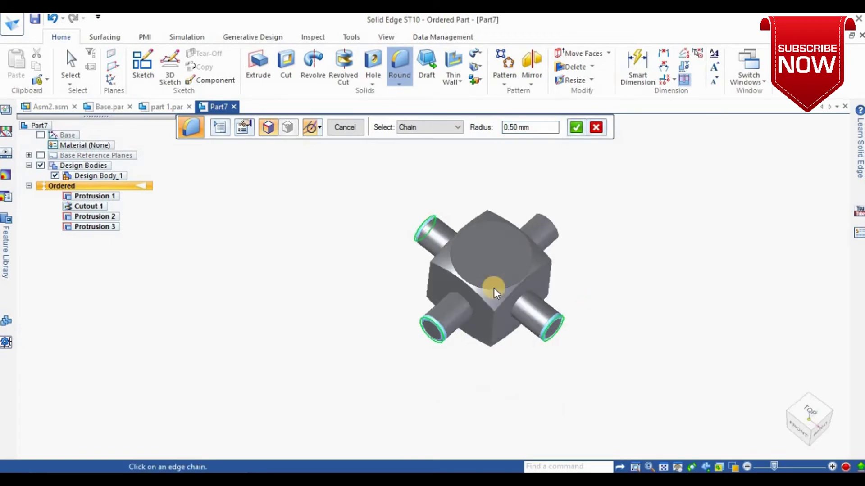
click(550, 217)
Add the circular edges on the cube's two pinless faces to the 0.50 mm round and finish the feature
middle_drag(616, 205, 572, 147)
click(526, 236)
click(461, 256)
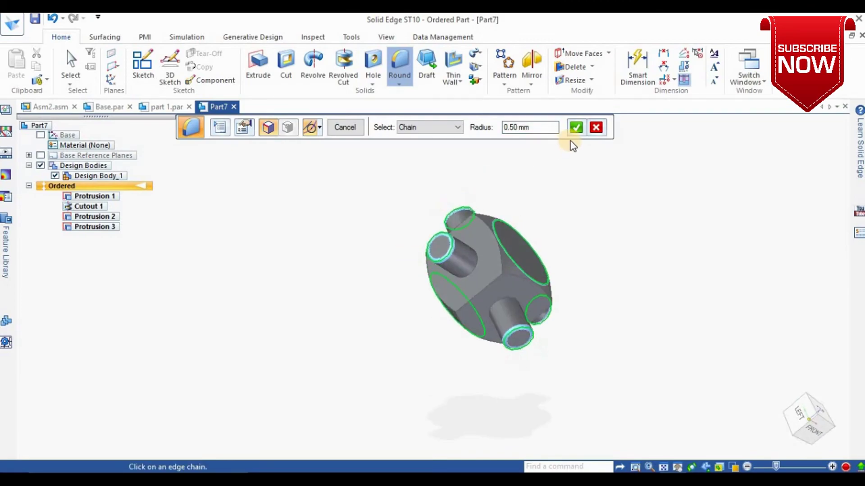
click(574, 130)
click(352, 126)
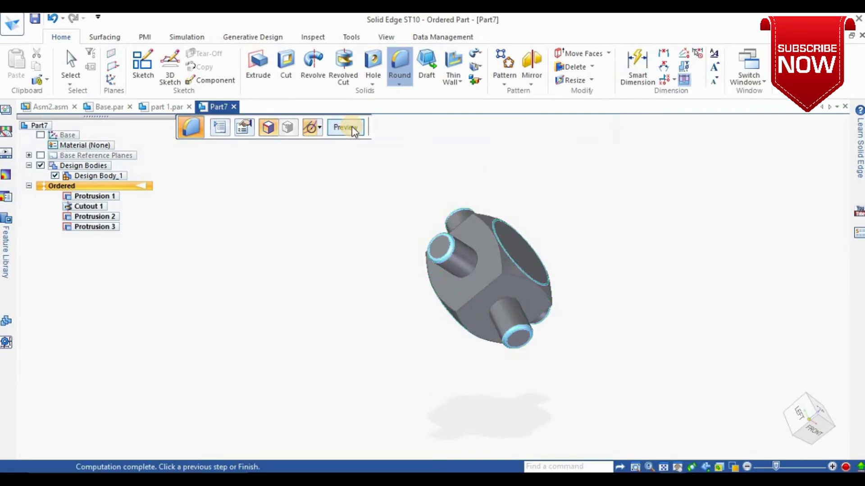
click(353, 126)
middle_drag(329, 204, 339, 189)
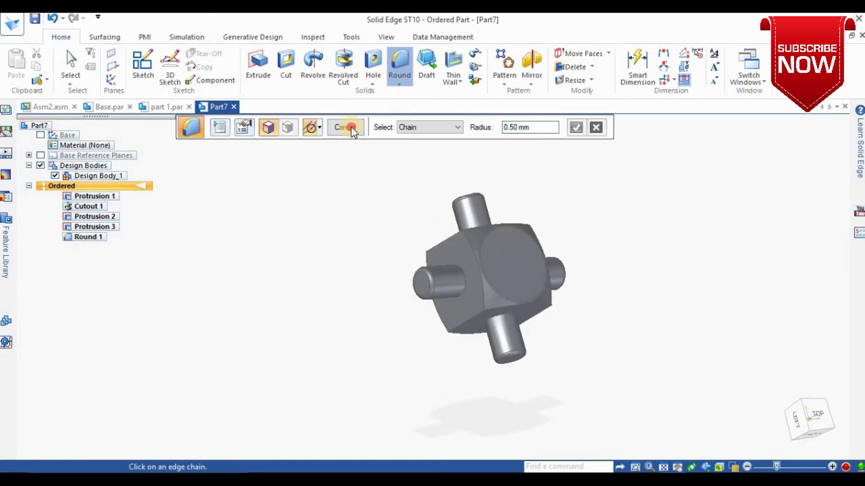
click(350, 126)
Start another Round with a 1 mm radius and select the cube's four straight corner edges between the pins
middle_drag(313, 235, 553, 211)
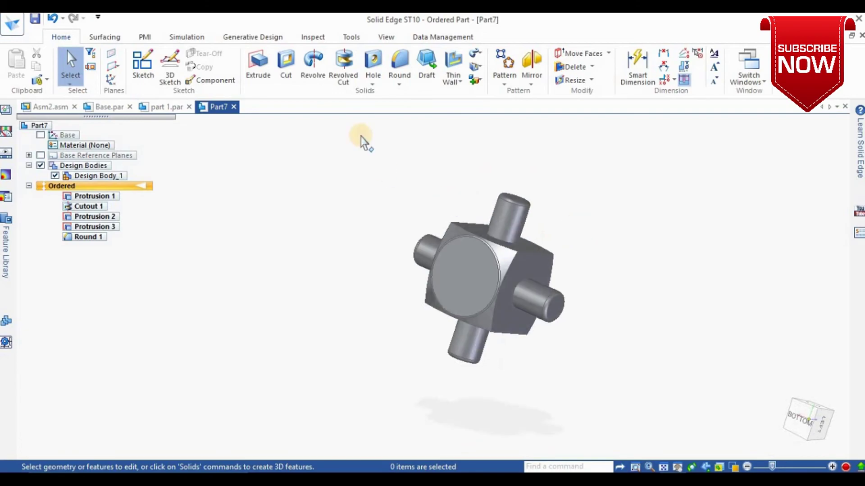
click(400, 84)
click(411, 94)
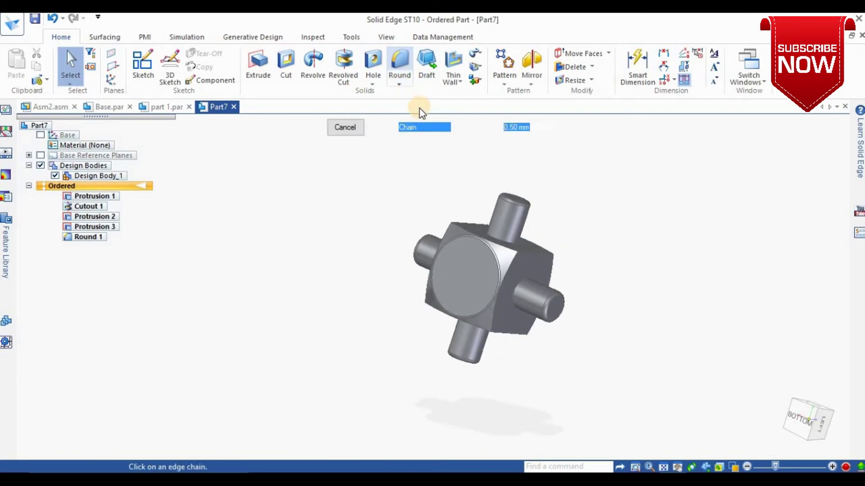
text(1)
key(Return)
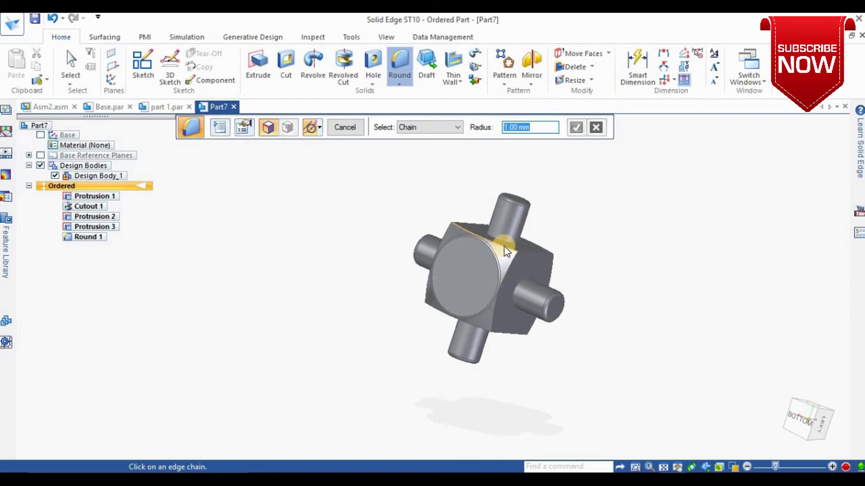
mouse_move(516, 273)
middle_down()
mouse_move(509, 284)
mouse_move(512, 266)
middle_up()
click(512, 265)
click(458, 221)
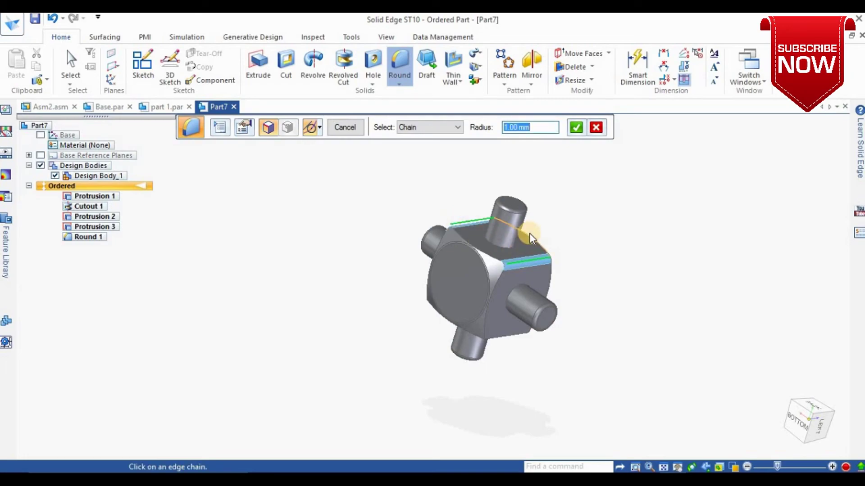
middle_drag(528, 230, 629, 225)
click(436, 312)
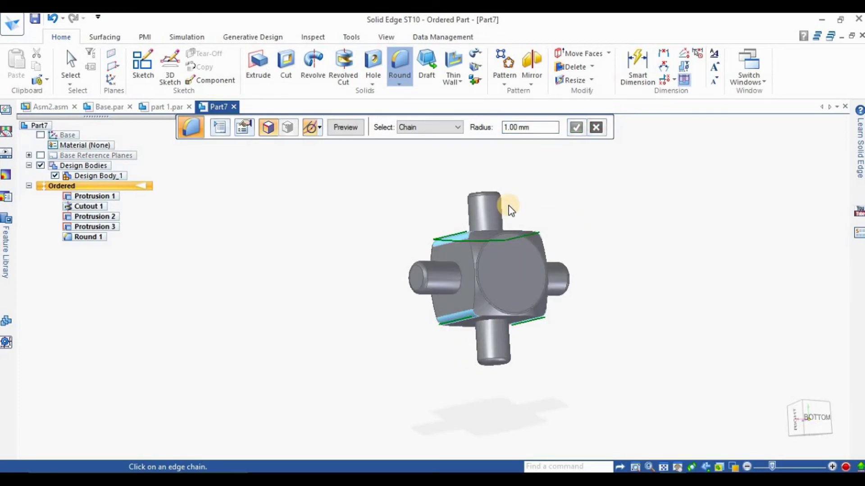
Accept and finish the 1 mm round on the cube's corner edges, leaving the Round command
click(346, 128)
click(346, 128)
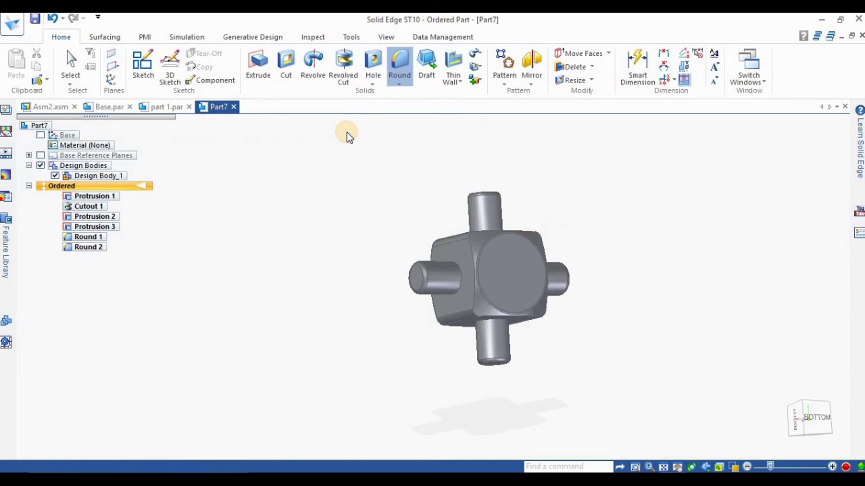
click(345, 127)
Show the part in High Quality view style with isometric orientation and save it as part 2.par
middle_drag(406, 180, 329, 270)
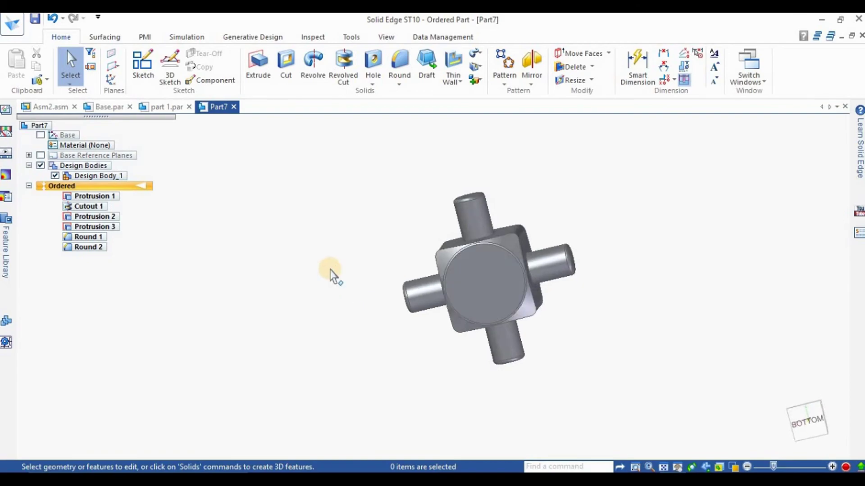
click(37, 19)
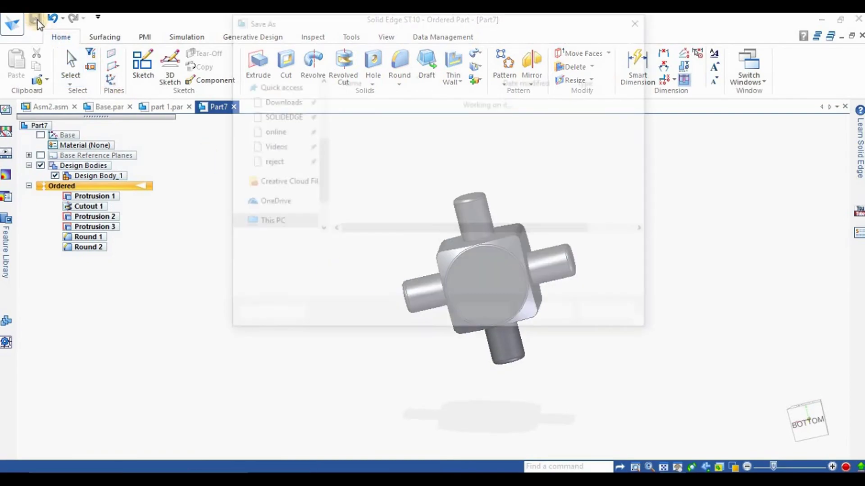
click(400, 36)
click(480, 67)
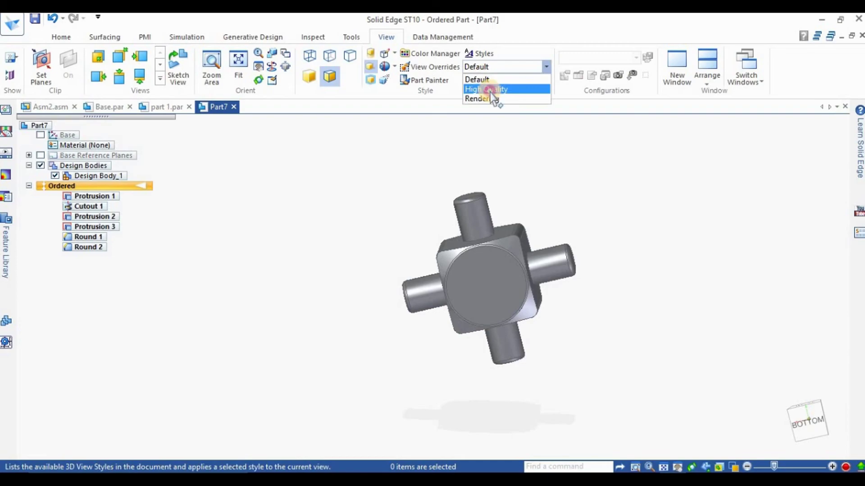
click(494, 87)
scroll(448, 282, up, 3)
middle_drag(448, 282, 554, 340)
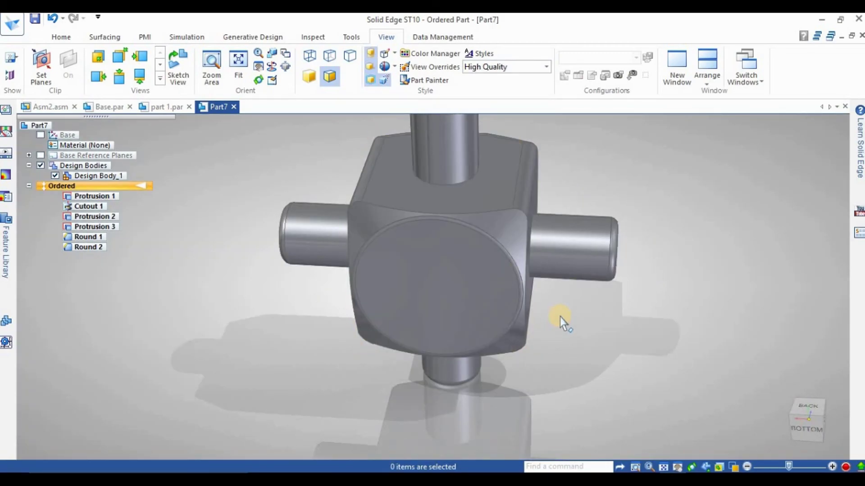
key(ctrl+i)
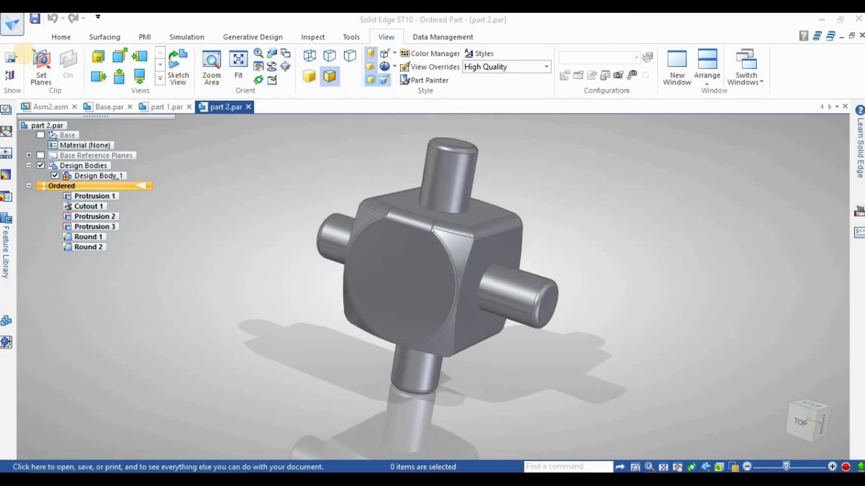
Create a new part from the iso metric part.par template and switch it to Ordered modelling
click(12, 23)
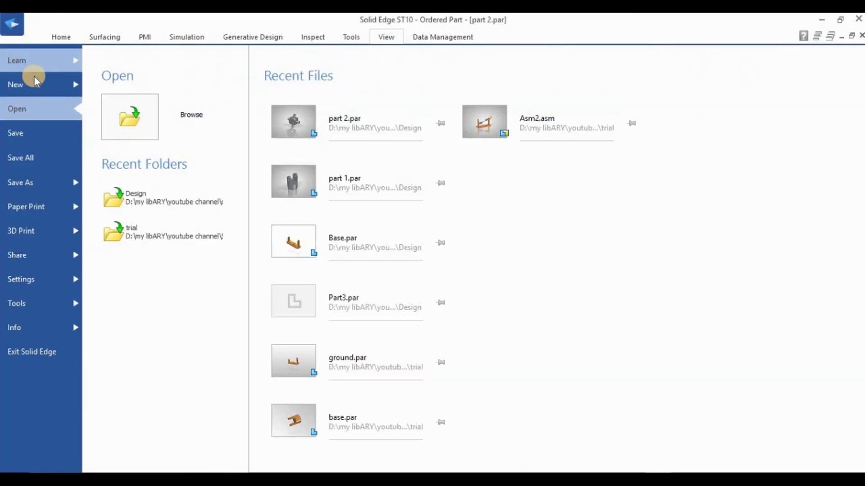
click(41, 91)
click(263, 150)
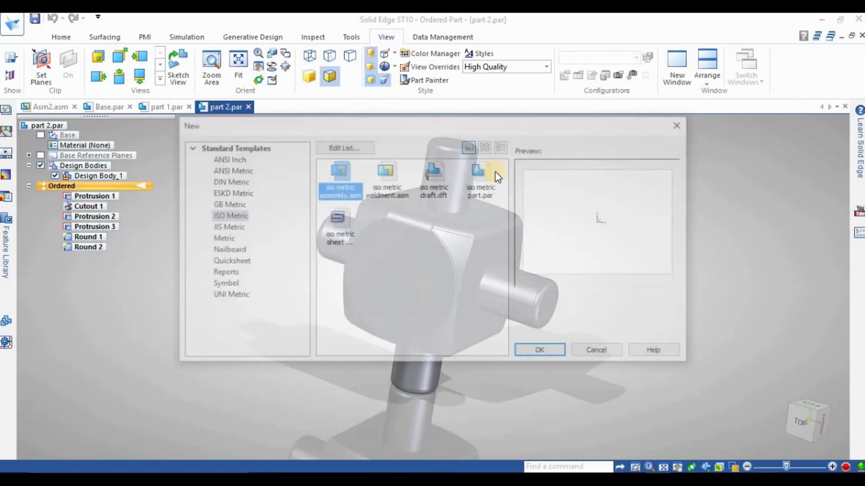
double_click(482, 178)
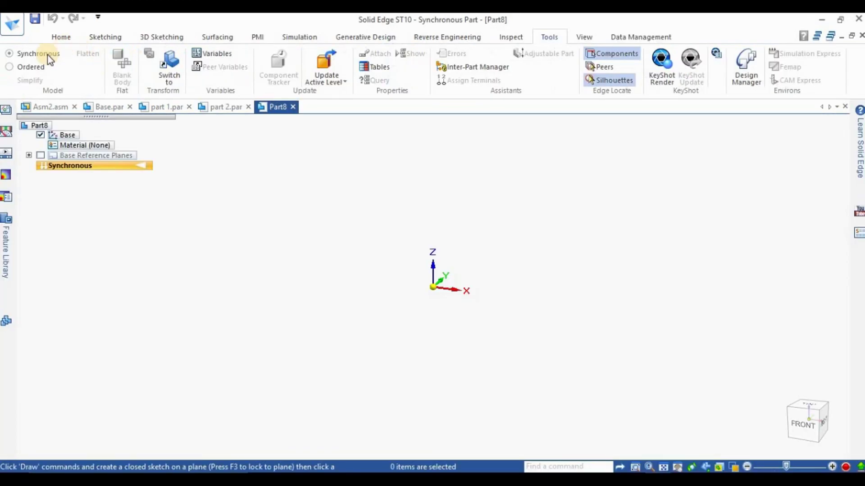
click(37, 67)
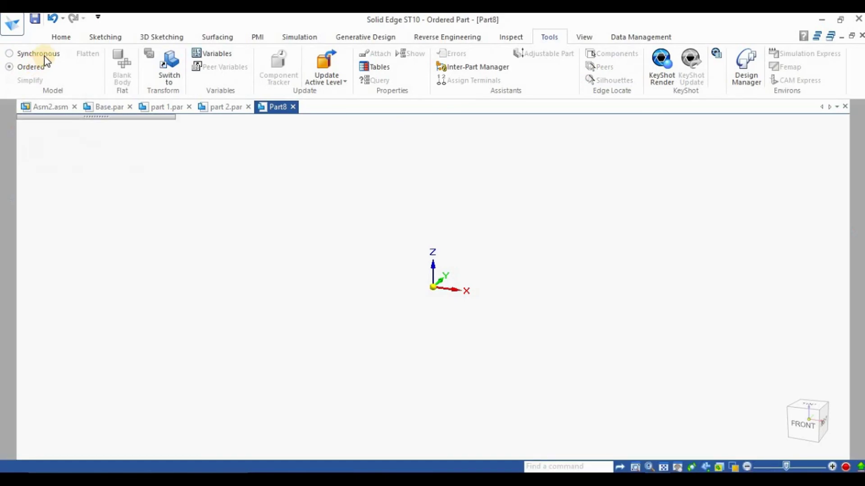
Start an Extrude sketch on the Front (xz) plane and draw a circle about 63 mm in diameter centred on the origin
click(62, 37)
click(258, 66)
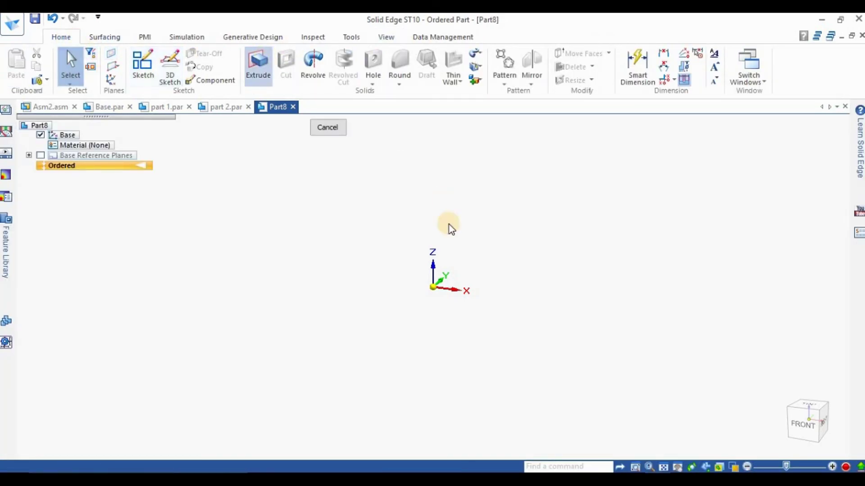
click(450, 267)
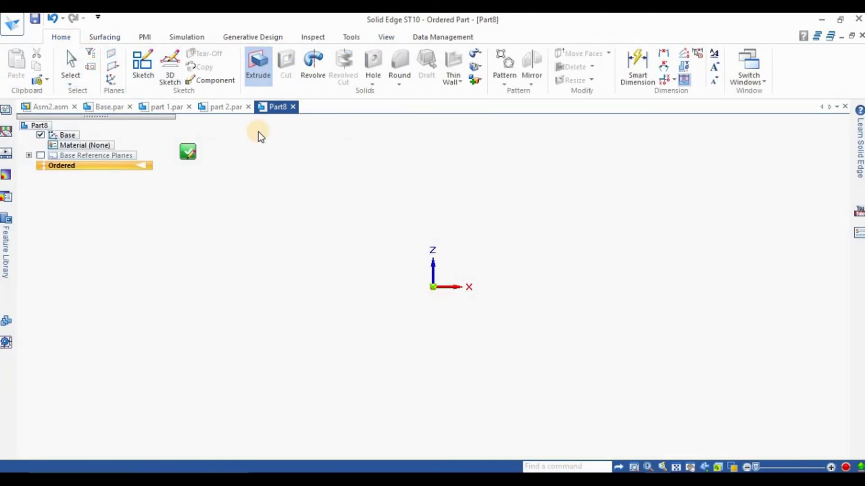
click(62, 37)
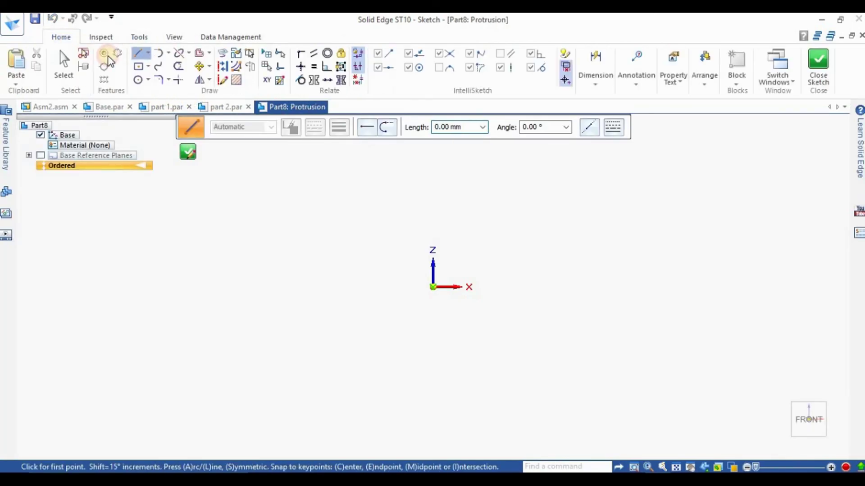
click(136, 76)
drag(433, 287, 391, 246)
Dimension the circle's diameter to 10 mm
click(594, 86)
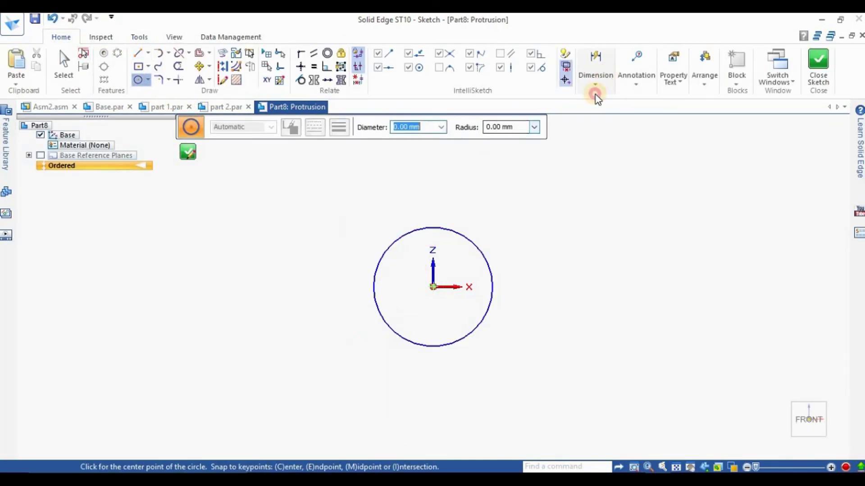
click(460, 236)
click(516, 236)
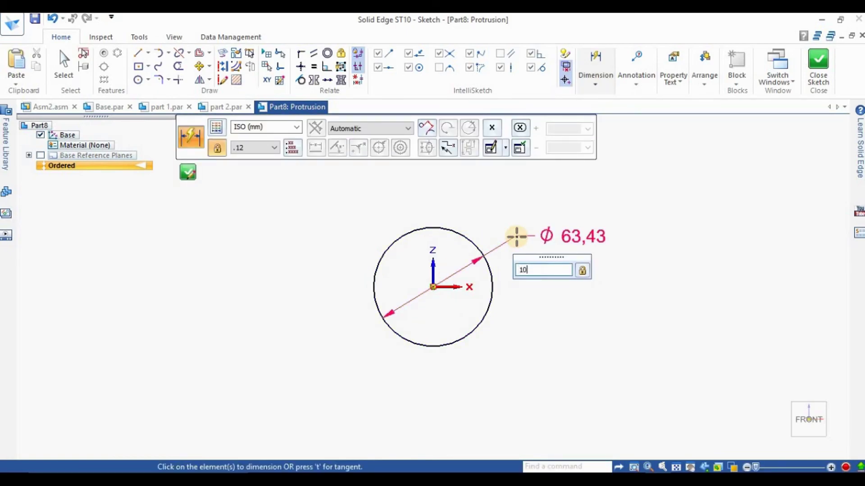
text(10)
key(Return)
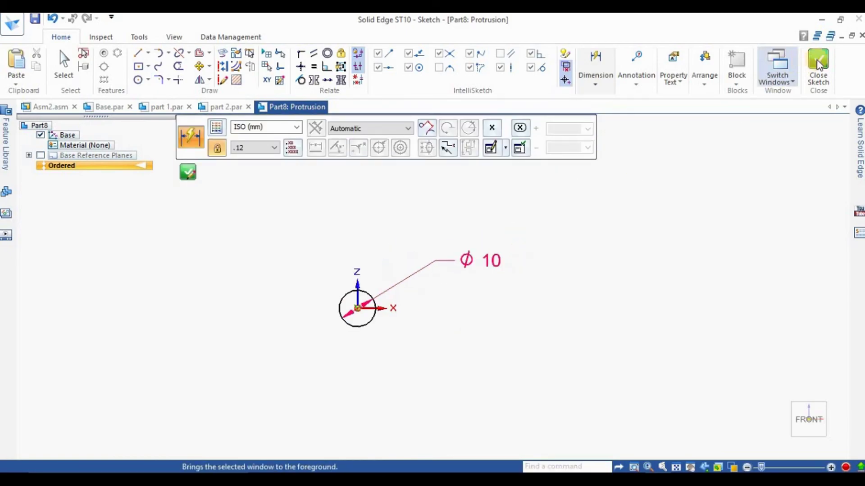
Finish the sketch and extrude the 10 mm circle symmetrically about the Front plane into a solid cylindrical rod
click(817, 63)
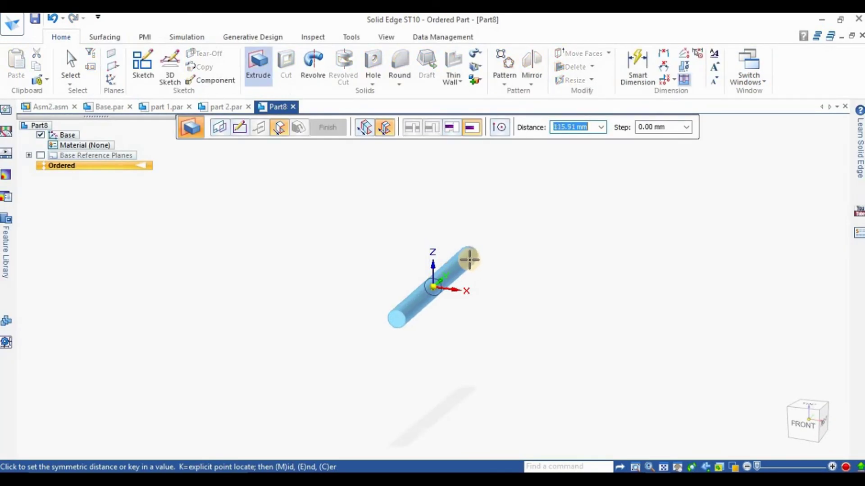
key(Return)
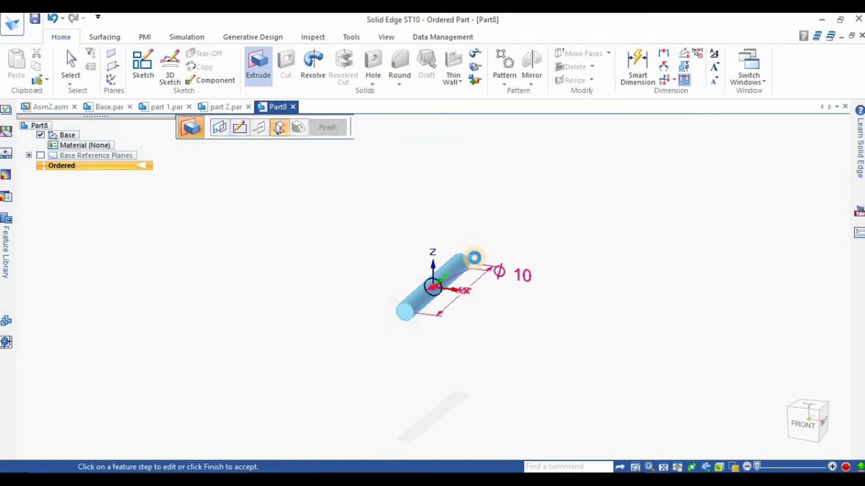
click(342, 128)
middle_drag(323, 183, 291, 200)
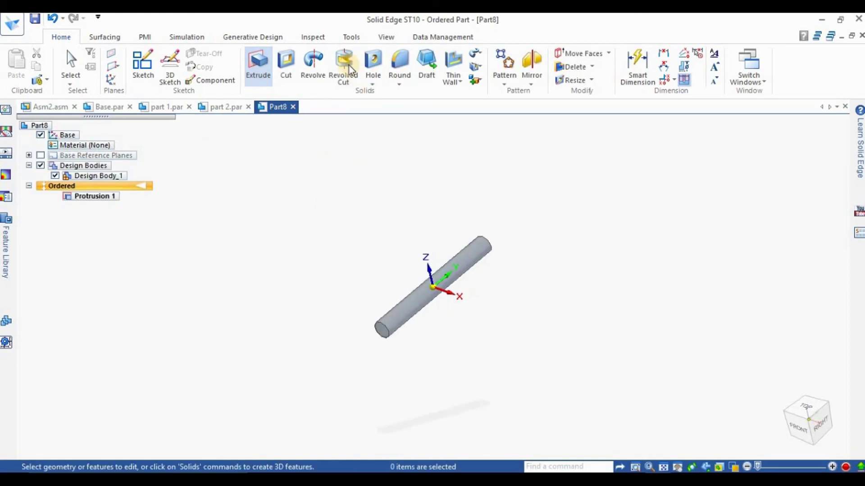
click(407, 83)
click(407, 85)
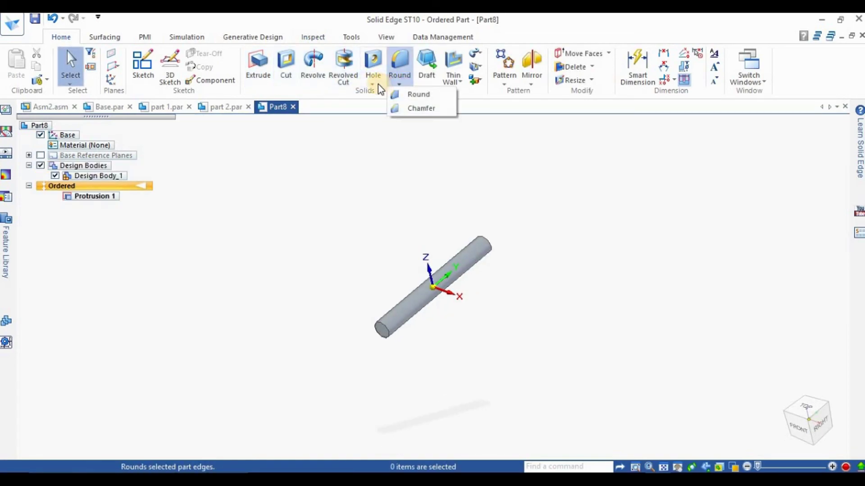
click(373, 83)
click(387, 162)
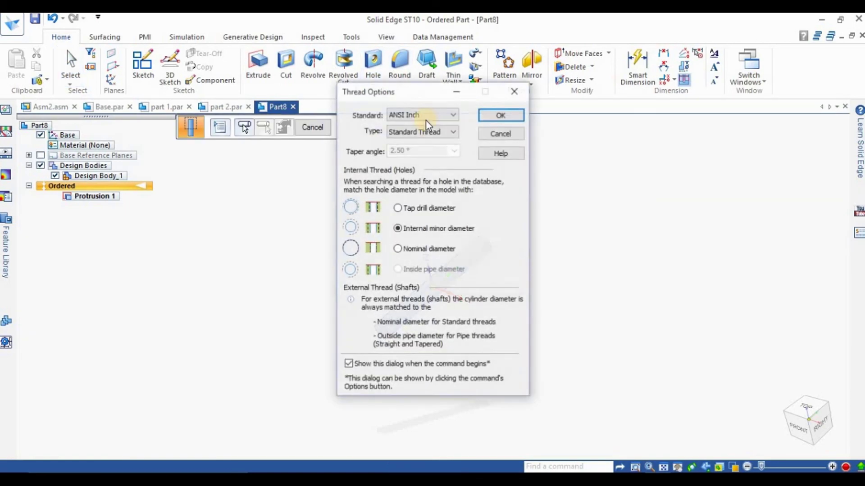
click(498, 118)
Paint the cylindrical rod's body with the Steel style using Part Painter
click(385, 38)
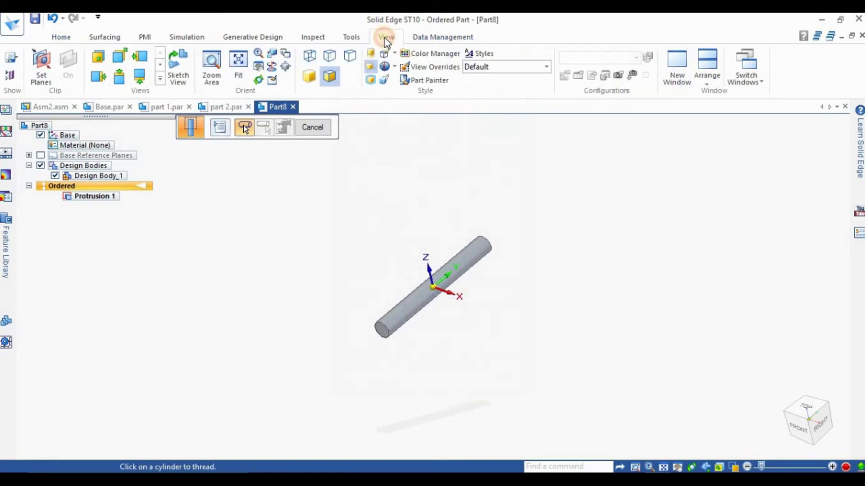
click(417, 82)
click(427, 285)
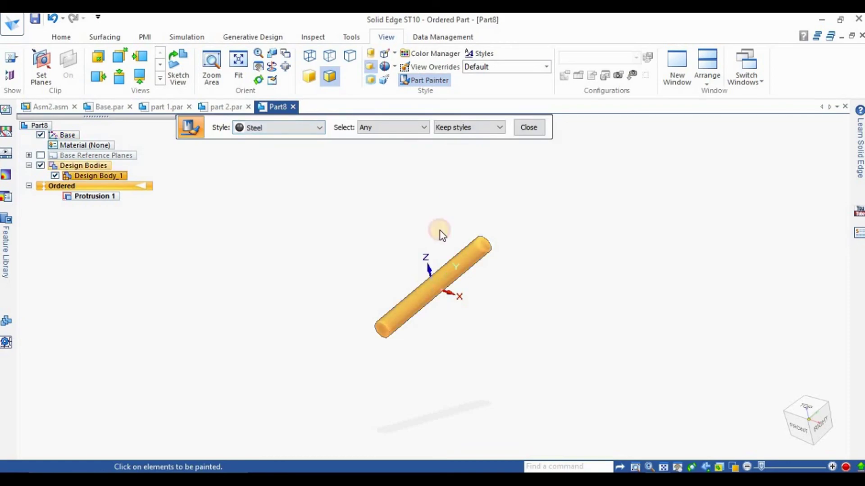